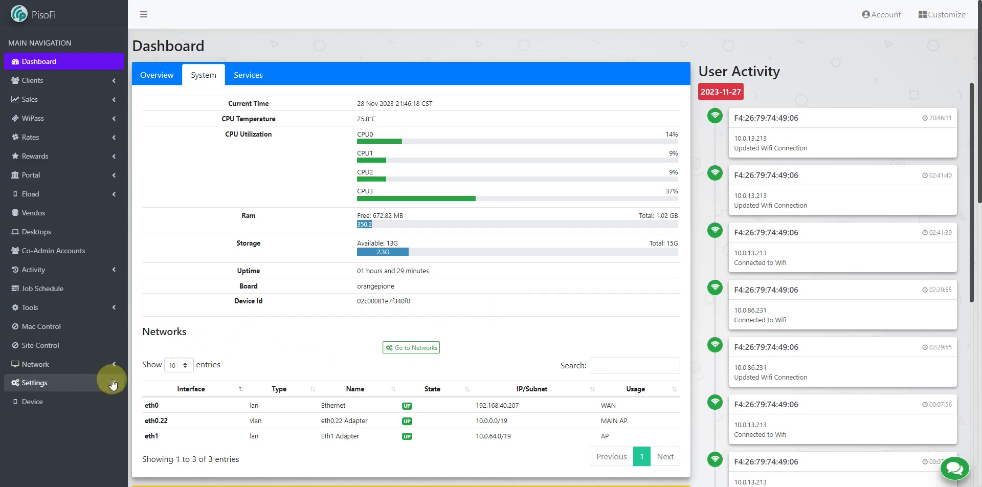
Review the general network settings, covering the captive portal domain, port prioritization and IP leases
{"action": "left_click", "coordinate": [88, 369]}
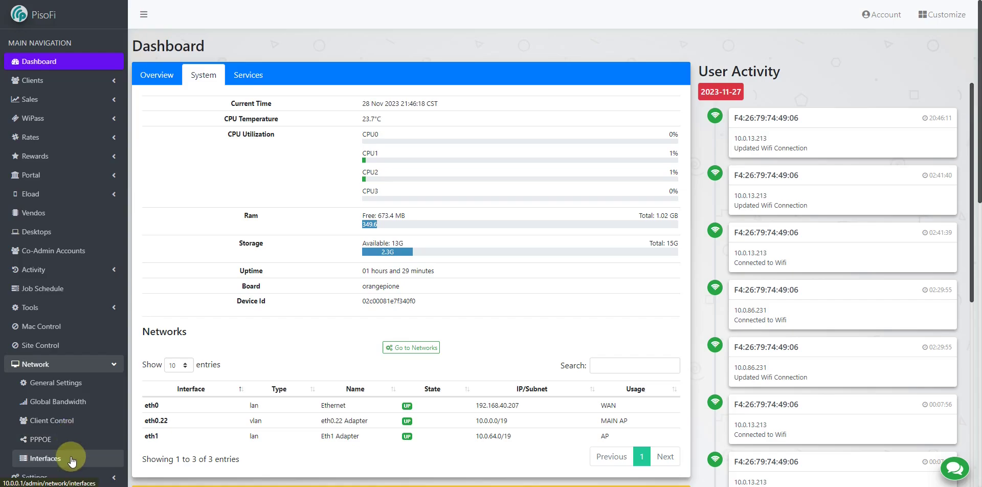
{"action": "scroll", "coordinate": [72, 462], "scroll_direction": "down", "scroll_amount": 1}
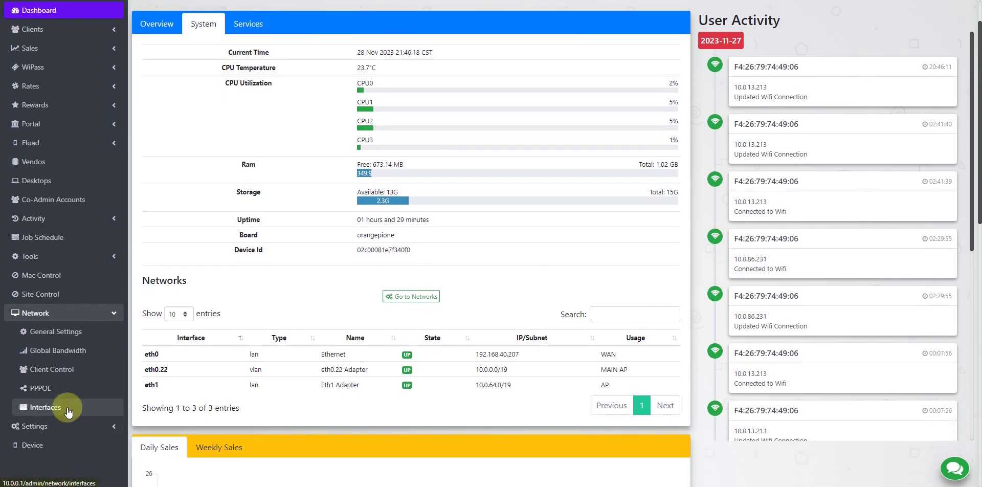
{"action": "left_click", "coordinate": [72, 332]}
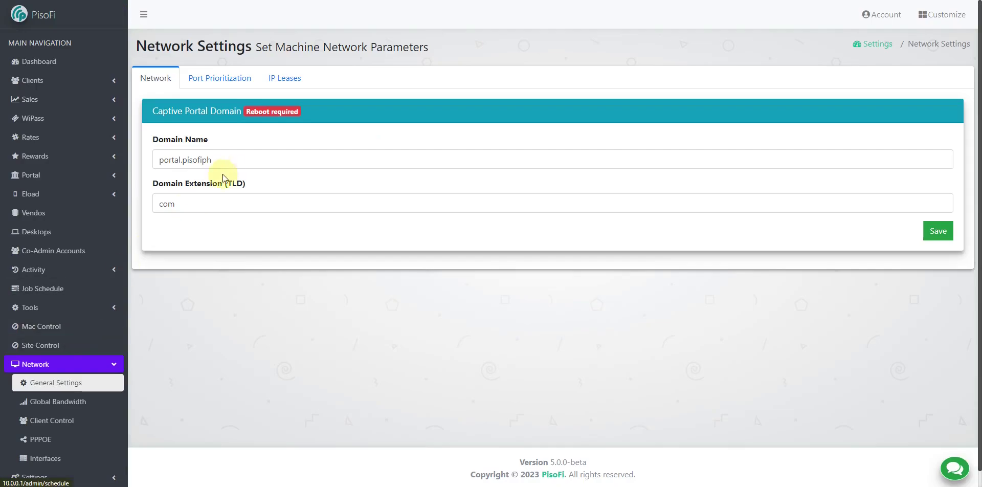
{"action": "left_click", "coordinate": [225, 76]}
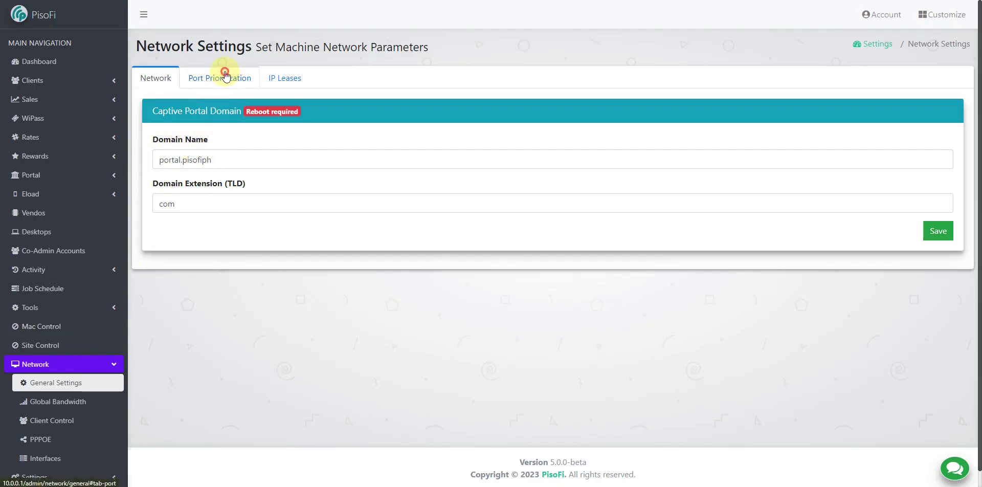
{"action": "left_click", "coordinate": [280, 79]}
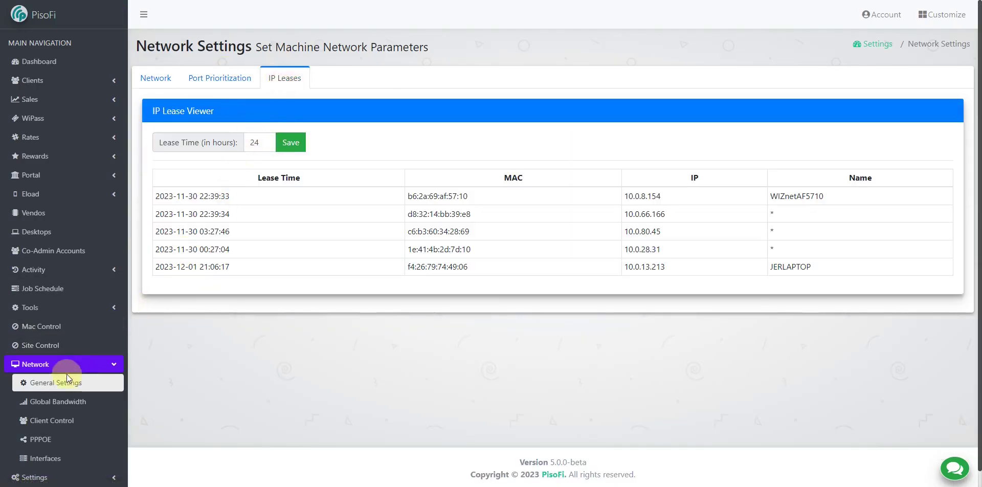
Review the global bandwidth limits, the PPPOE client list and the client control settings, including the Insert Coin Attempts Limiter
{"action": "left_click", "coordinate": [71, 401]}
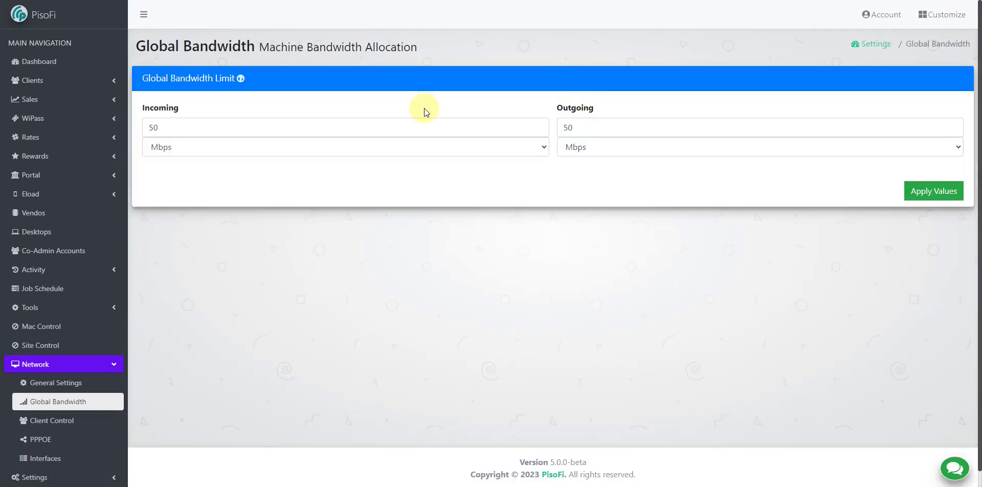
{"action": "left_click", "coordinate": [57, 421]}
{"action": "scroll", "coordinate": [246, 181], "scroll_direction": "down", "scroll_amount": 1}
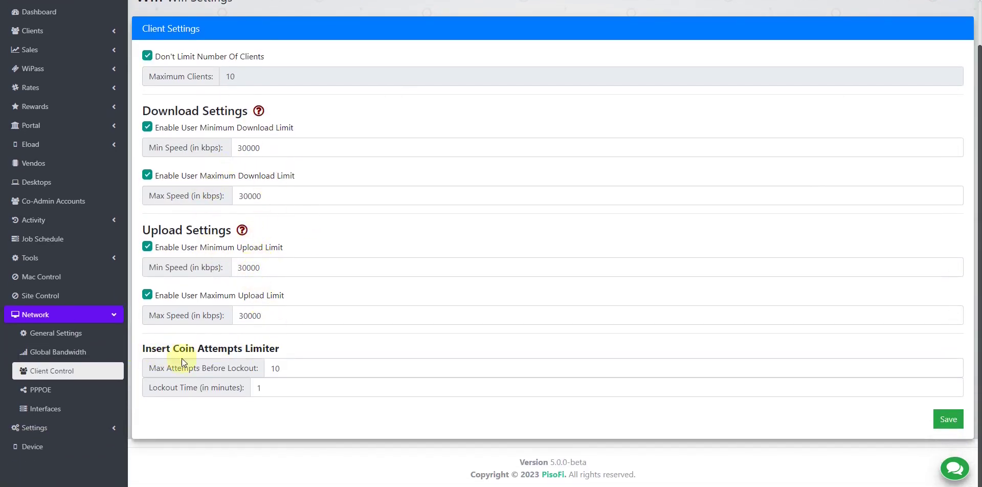
{"action": "left_click", "coordinate": [86, 390]}
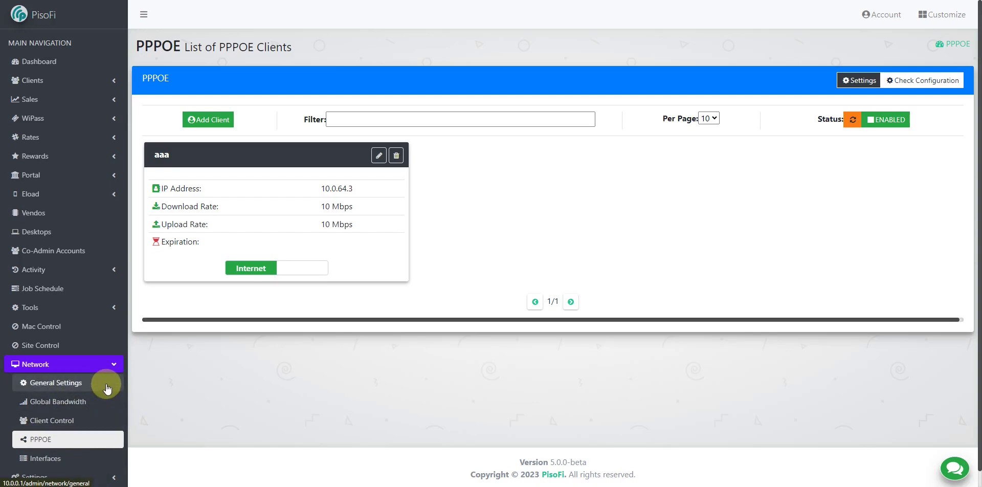
{"action": "left_click", "coordinate": [102, 420]}
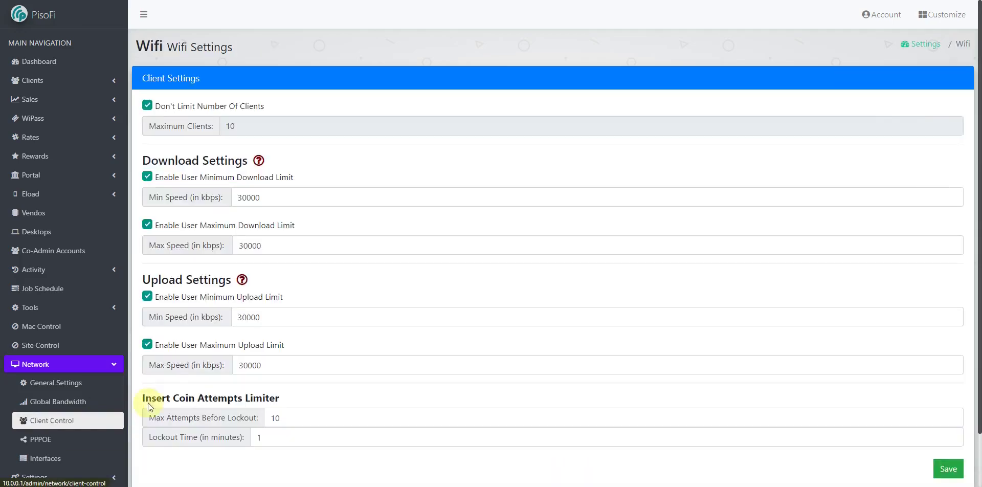
{"action": "scroll", "coordinate": [322, 358], "scroll_direction": "down", "scroll_amount": 1}
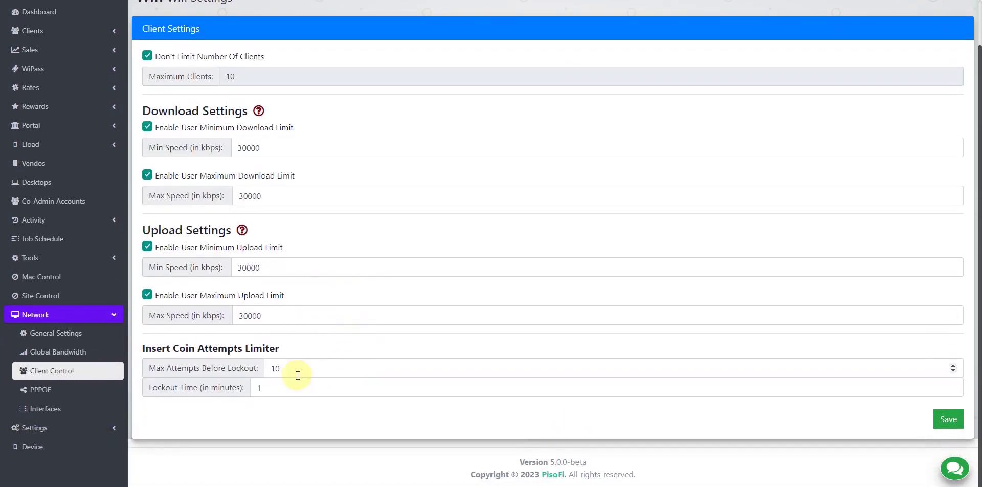
Display the network interfaces list and check the extra actions offered for eth0, eth0.22 and eth1
{"action": "left_click", "coordinate": [82, 410]}
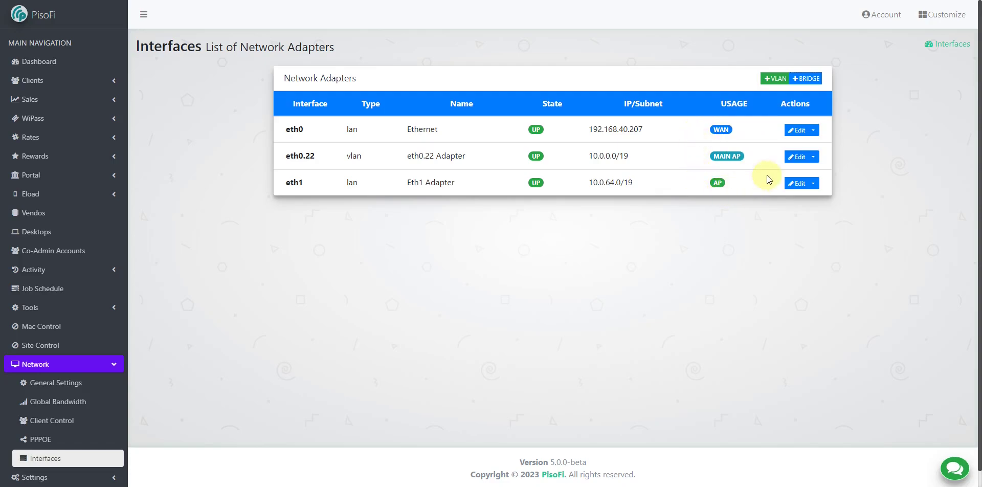
{"action": "left_click", "coordinate": [815, 136]}
{"action": "left_click", "coordinate": [815, 137]}
{"action": "left_click", "coordinate": [816, 159]}
{"action": "left_click", "coordinate": [816, 161]}
{"action": "left_click", "coordinate": [814, 184]}
{"action": "left_click", "coordinate": [835, 164]}
Examine the form for adding a VLAN, including its Auto-Generated subnet option, and close it without saving
{"action": "left_click", "coordinate": [772, 79]}
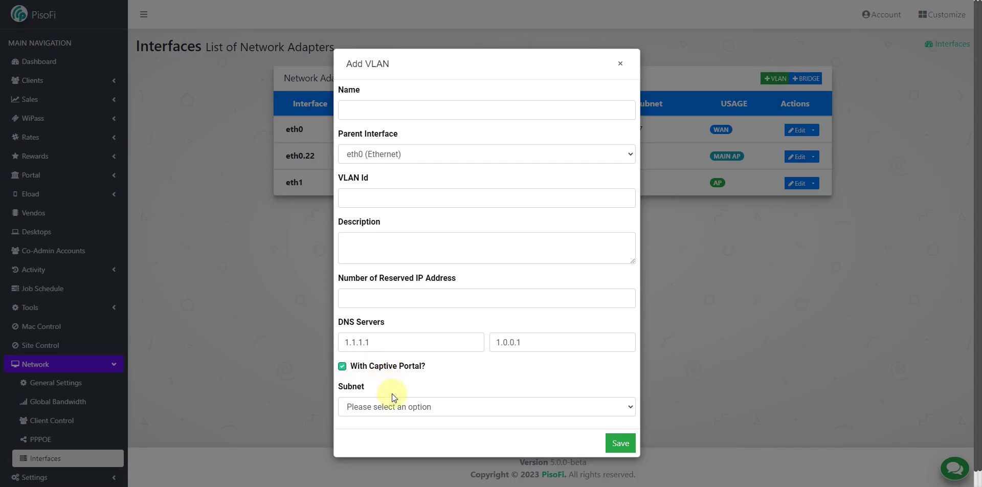
{"action": "left_click", "coordinate": [392, 407]}
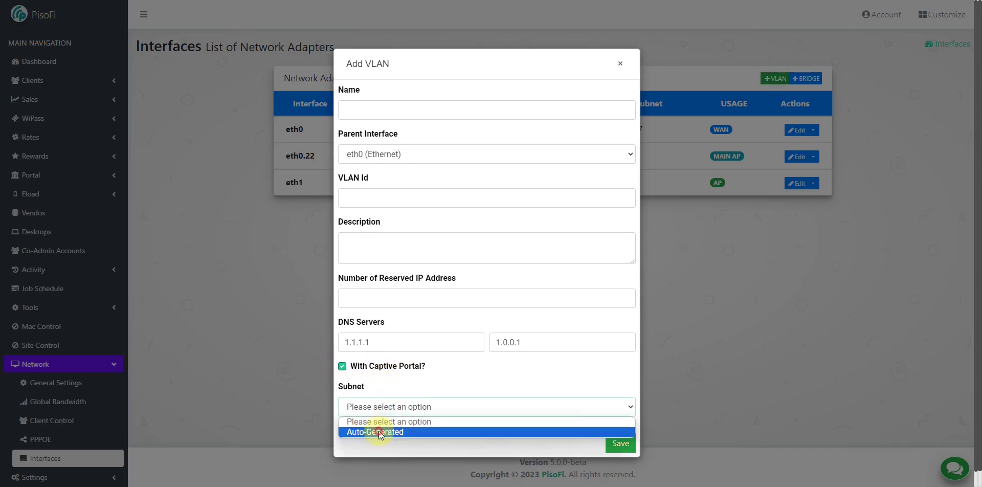
{"action": "left_click", "coordinate": [378, 432]}
{"action": "left_click", "coordinate": [620, 64]}
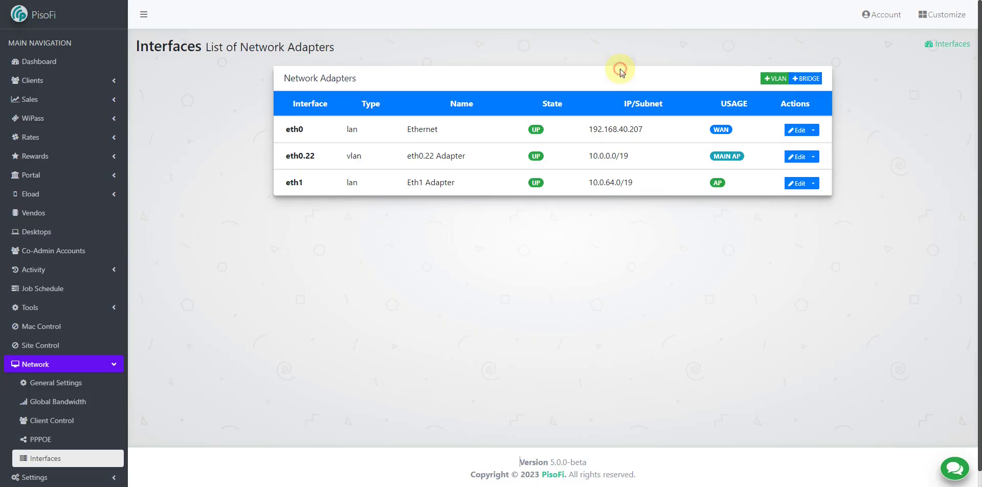
Examine the form for adding a bridge, including its interface and subnet options, and close it without saving
{"action": "left_click", "coordinate": [808, 79]}
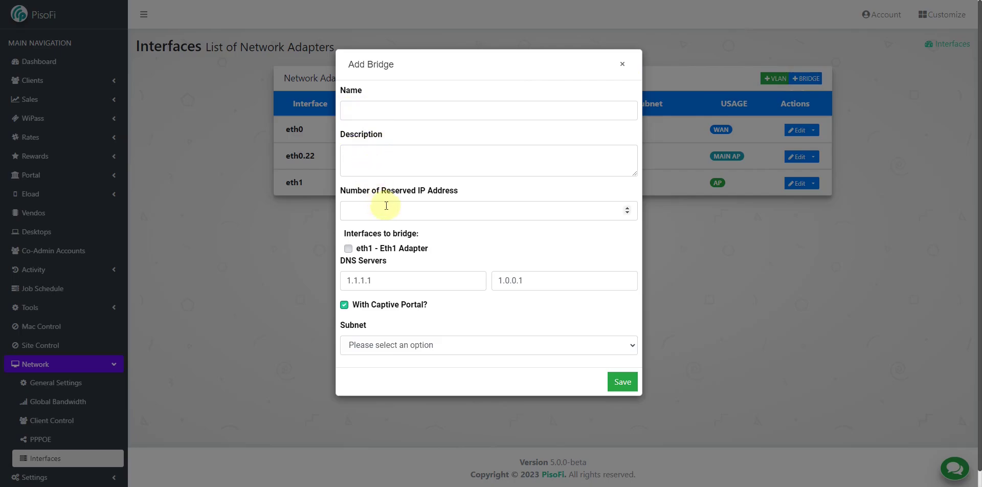
{"action": "left_click", "coordinate": [352, 252]}
{"action": "left_click", "coordinate": [352, 345]}
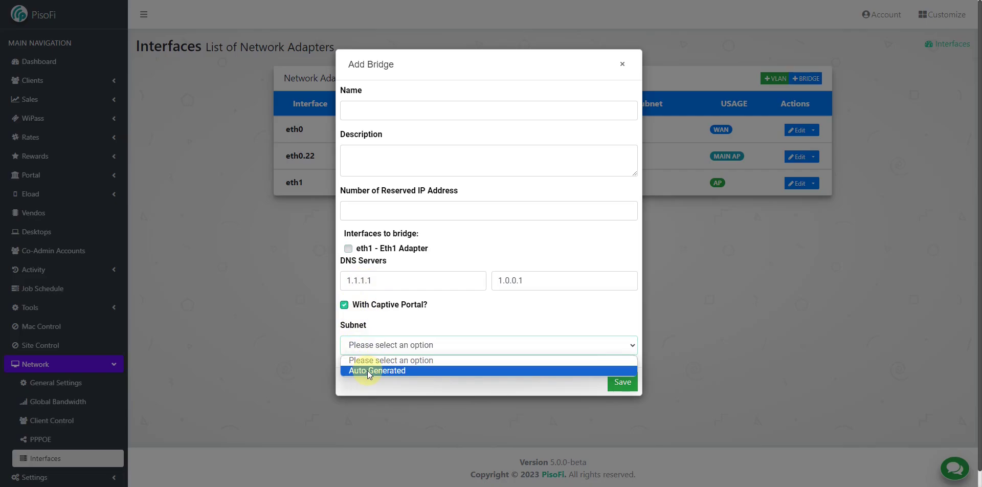
{"action": "left_click", "coordinate": [389, 348]}
{"action": "left_click", "coordinate": [622, 64]}
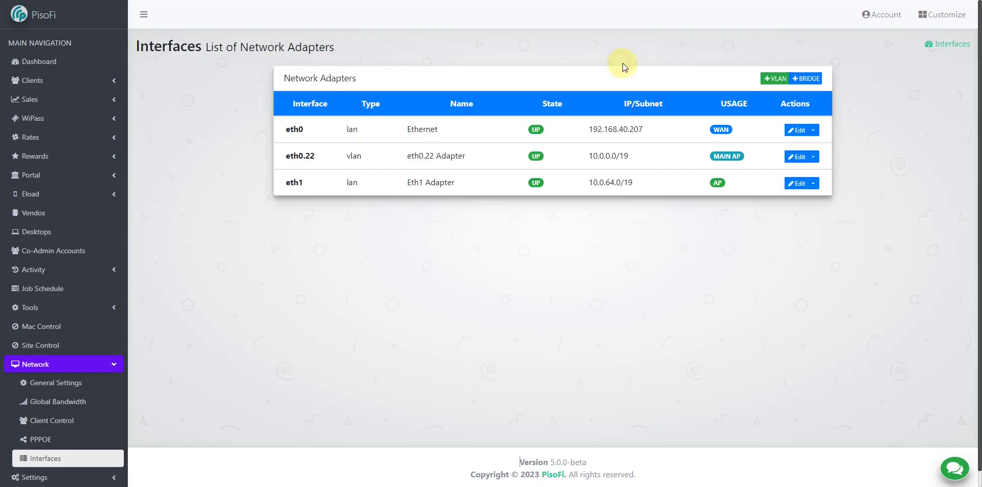
Review the edit forms of eth0 with its IP settings, eth0.22 and eth1, closing each without saving
{"action": "left_click", "coordinate": [795, 130]}
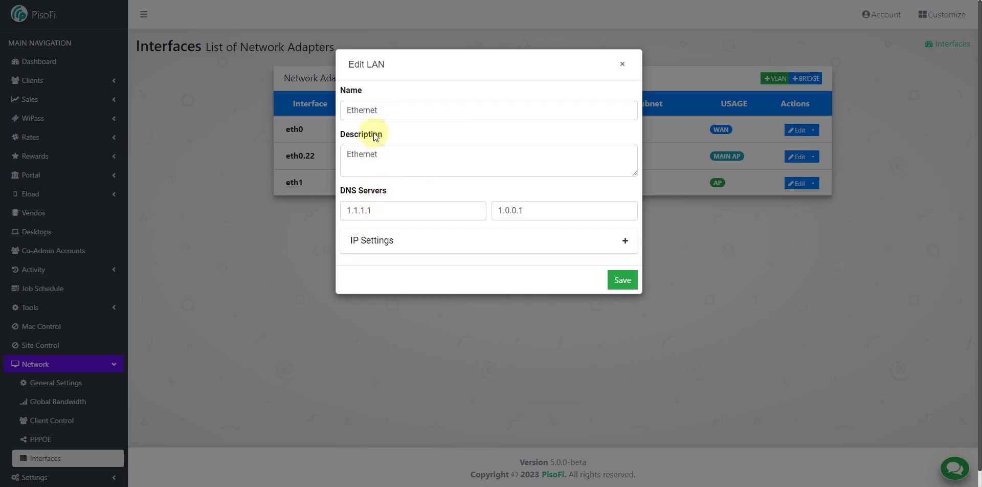
{"action": "left_click", "coordinate": [619, 239]}
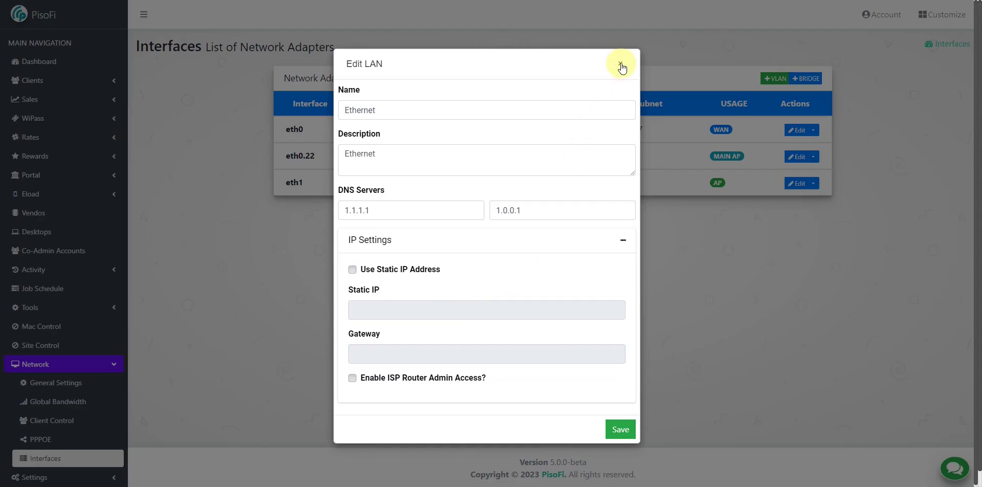
{"action": "left_click", "coordinate": [620, 65]}
{"action": "left_click", "coordinate": [798, 157]}
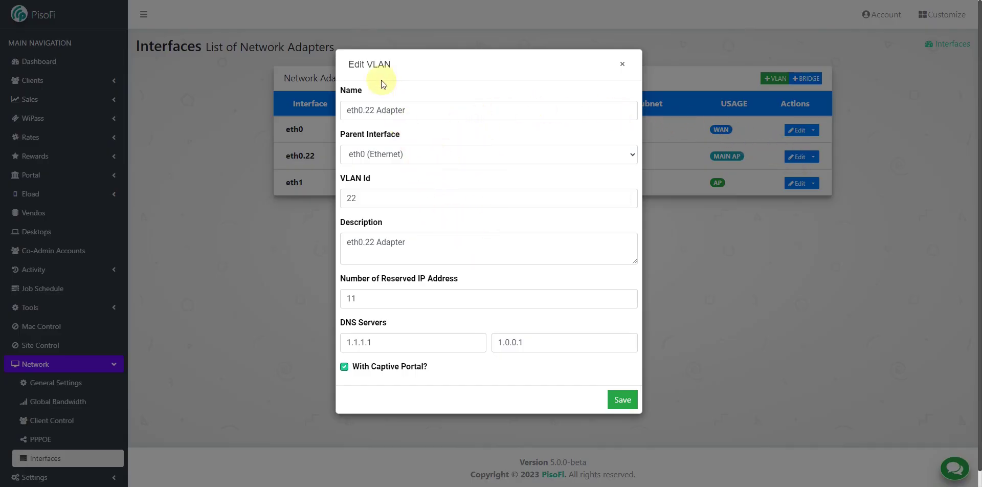
{"action": "left_click", "coordinate": [622, 65]}
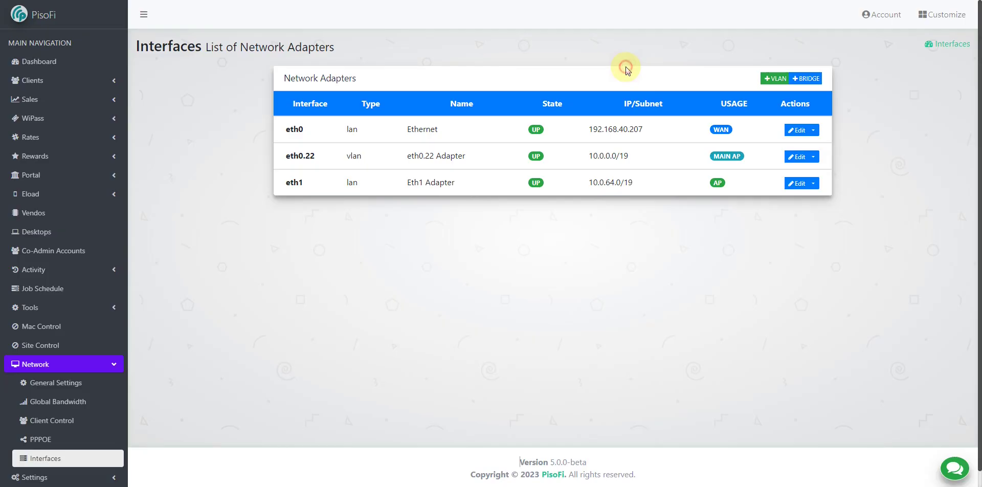
{"action": "left_click", "coordinate": [790, 184]}
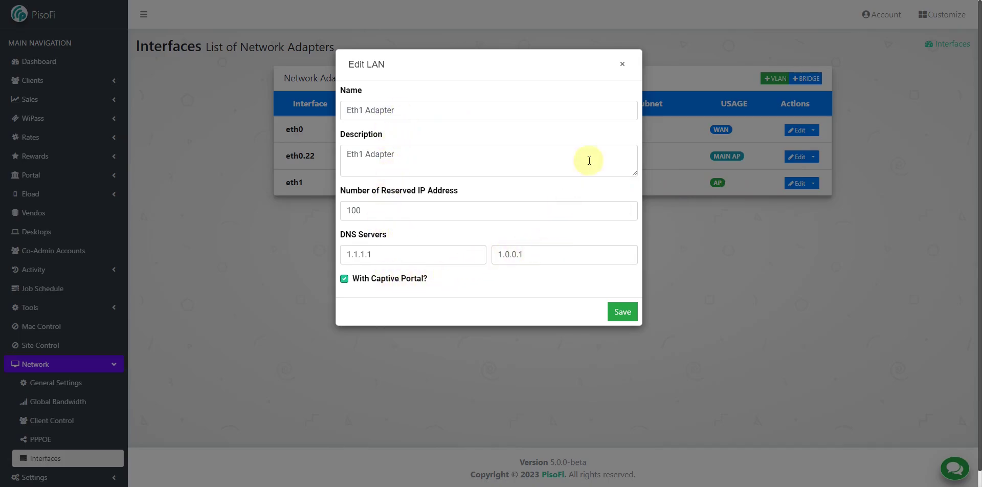
{"action": "left_click", "coordinate": [622, 64]}
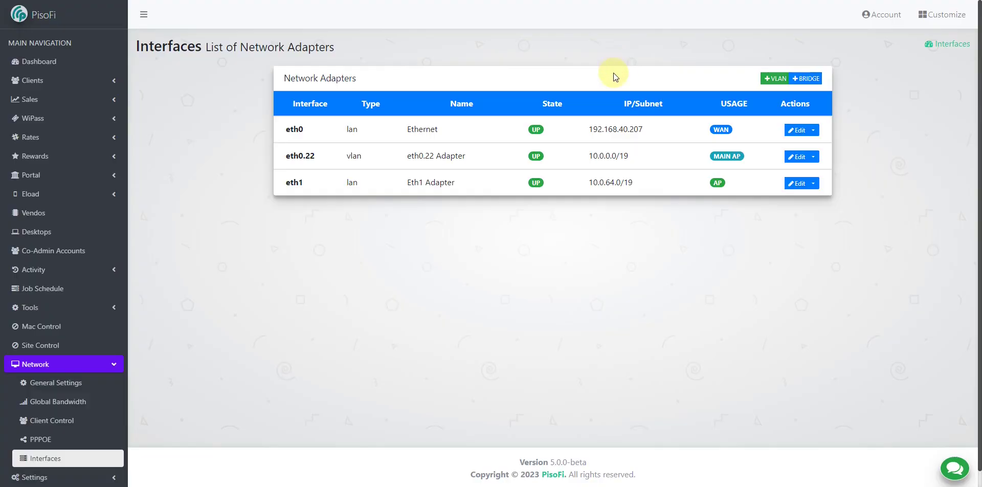
Compare the additional actions of each network adapter, viewing the full set available for eth1
{"action": "left_click", "coordinate": [813, 131]}
{"action": "left_click", "coordinate": [813, 157]}
{"action": "left_click", "coordinate": [814, 158]}
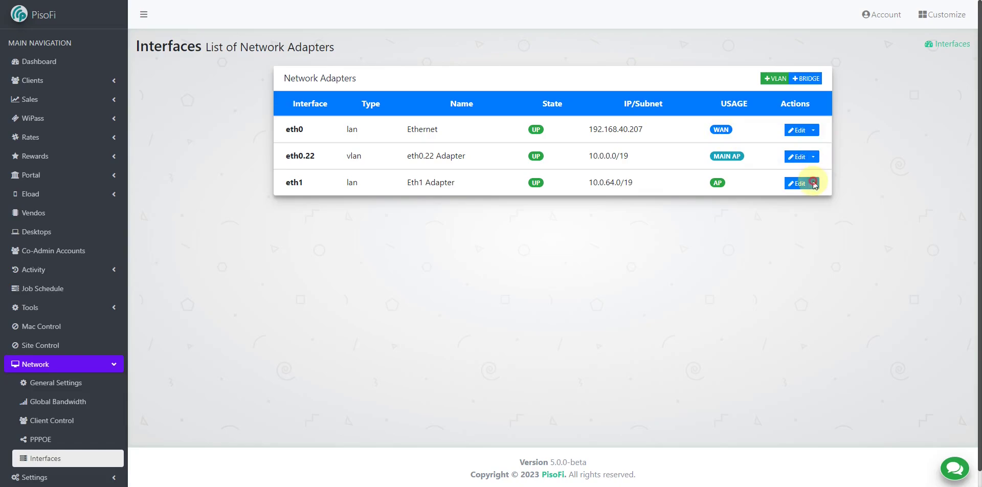
{"action": "left_click", "coordinate": [813, 184]}
{"action": "scroll", "coordinate": [802, 159], "scroll_direction": "down", "scroll_amount": 1}
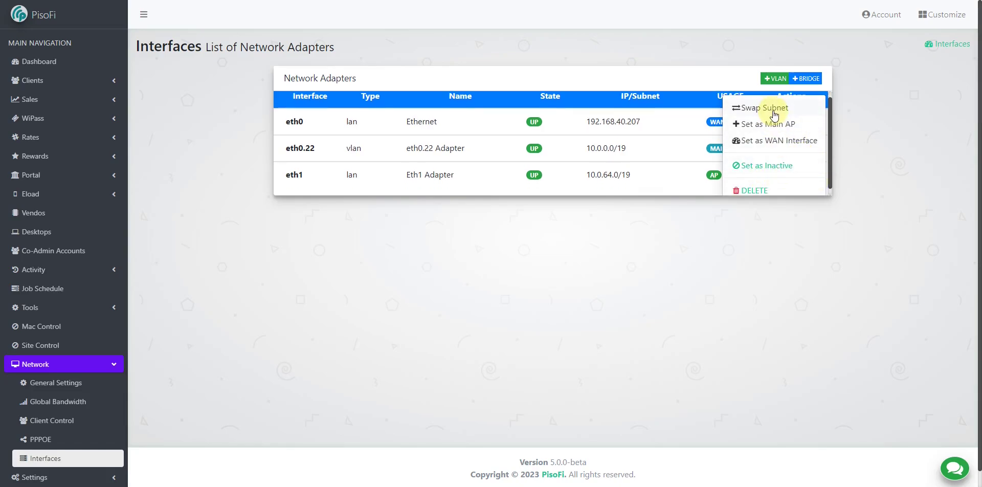
{"action": "scroll", "coordinate": [776, 113], "scroll_direction": "up", "scroll_amount": 1}
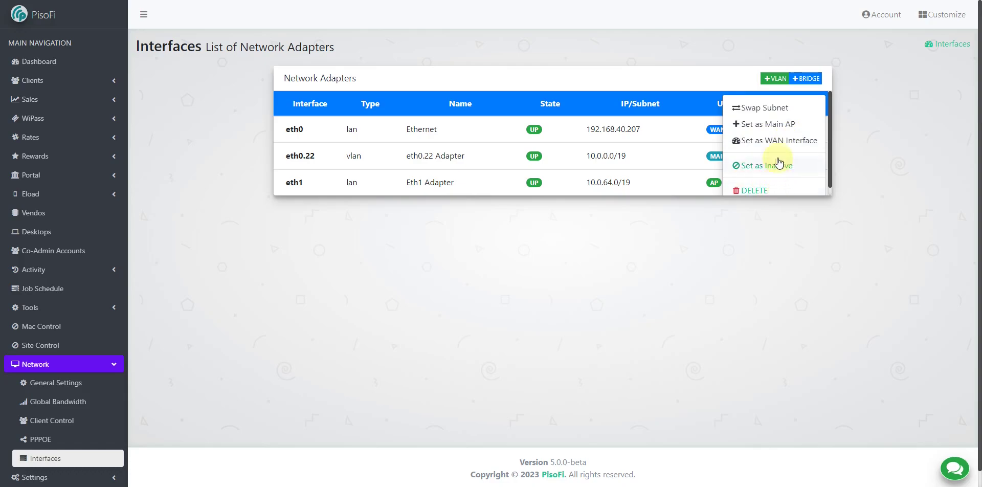
Inspect the adapters that eth1 can swap its subnet with, closing the Swap Subnet form without saving
{"action": "left_click", "coordinate": [776, 108]}
{"action": "left_click", "coordinate": [440, 171]}
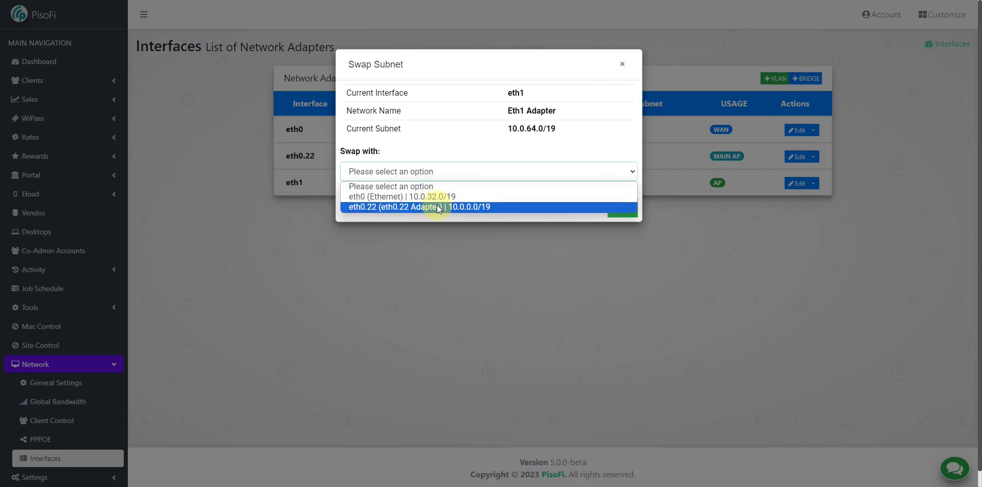
{"action": "left_click", "coordinate": [623, 64]}
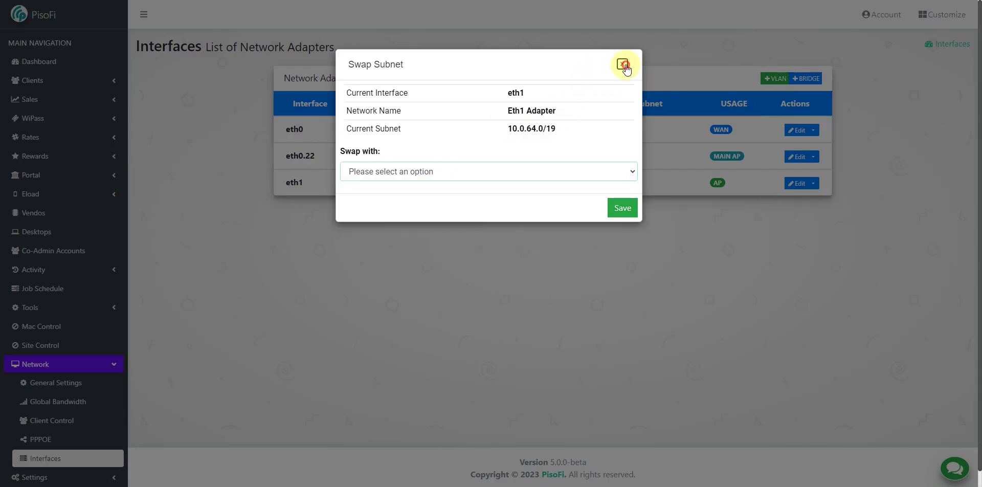
{"action": "left_click", "coordinate": [623, 64]}
{"action": "left_click", "coordinate": [813, 184]}
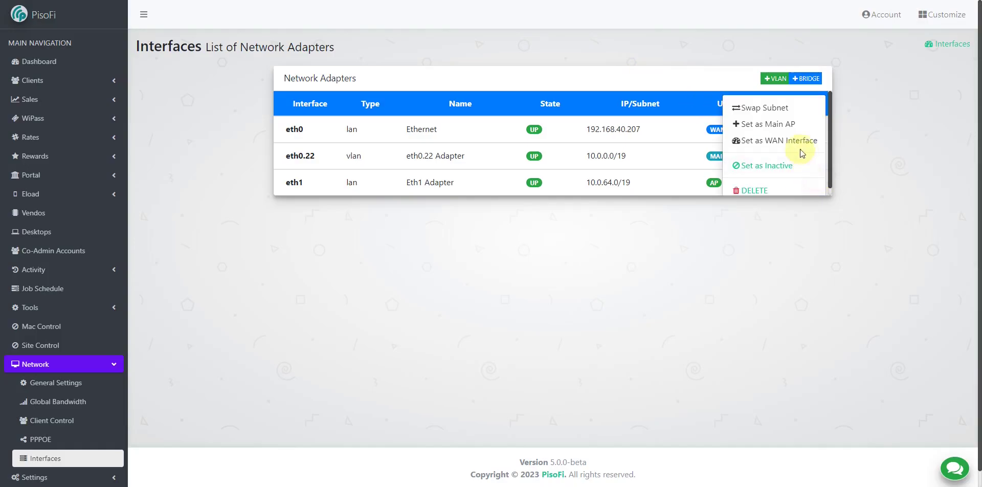
{"action": "left_click", "coordinate": [777, 107]}
{"action": "left_click", "coordinate": [566, 170]}
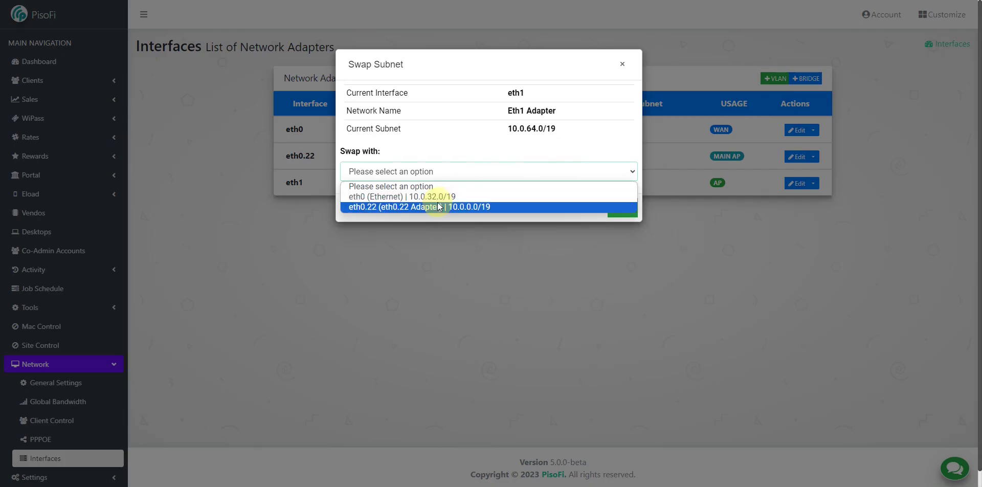
{"action": "left_click", "coordinate": [621, 64]}
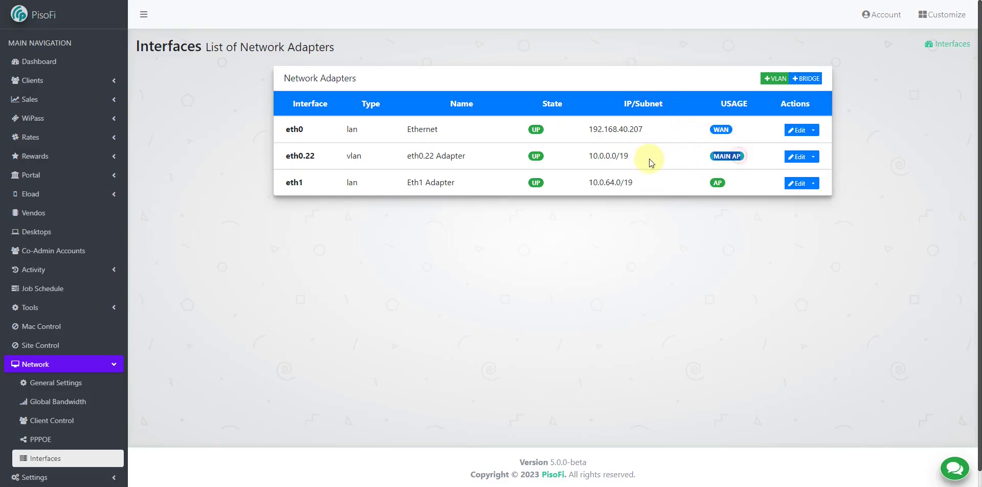
Examine the Set as Main AP action of eth1 against the eth0.22 subnet, cancelling the confirmation
{"action": "left_click_drag", "start_coordinate": [645, 159], "coordinate": [582, 157]}
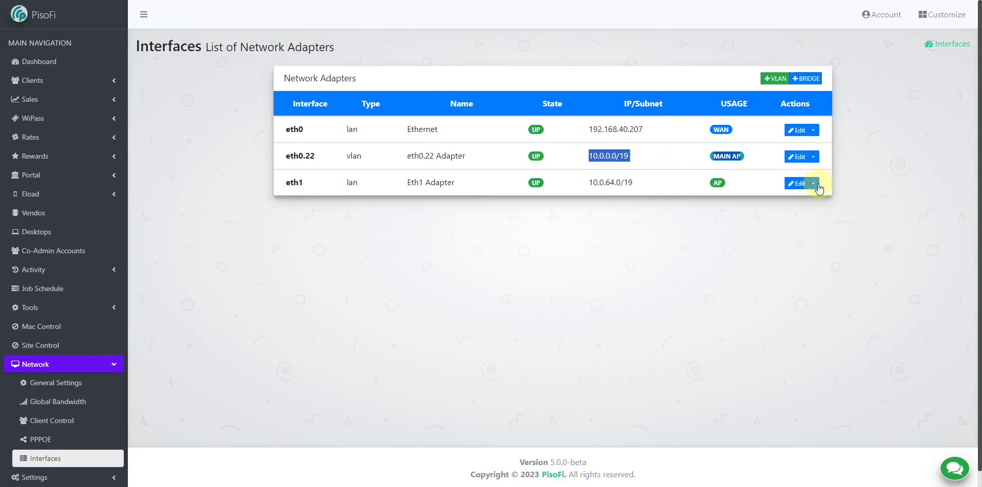
{"action": "left_click", "coordinate": [814, 183]}
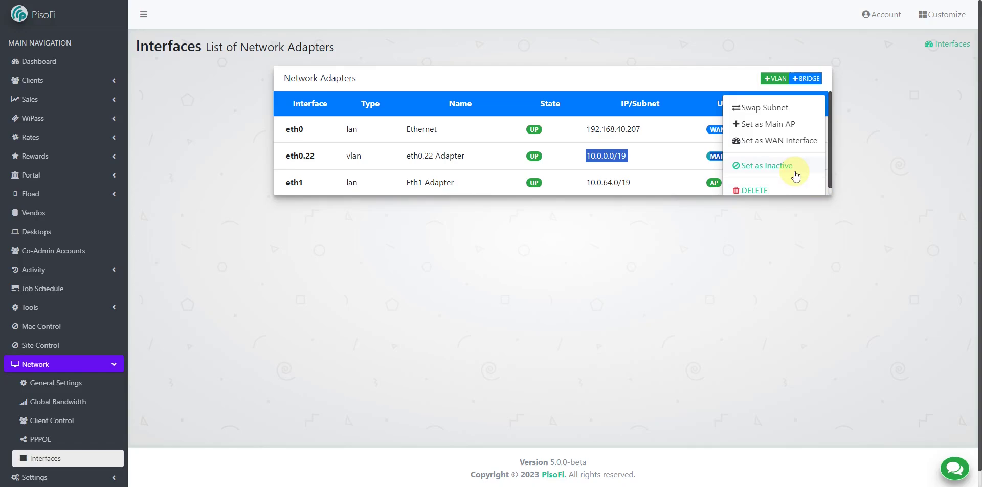
{"action": "left_click", "coordinate": [652, 166]}
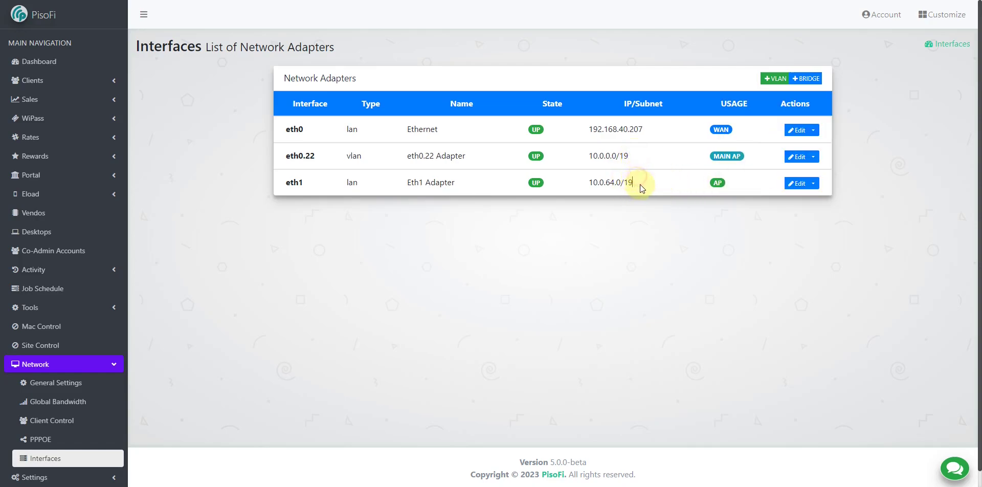
{"action": "left_click", "coordinate": [814, 183]}
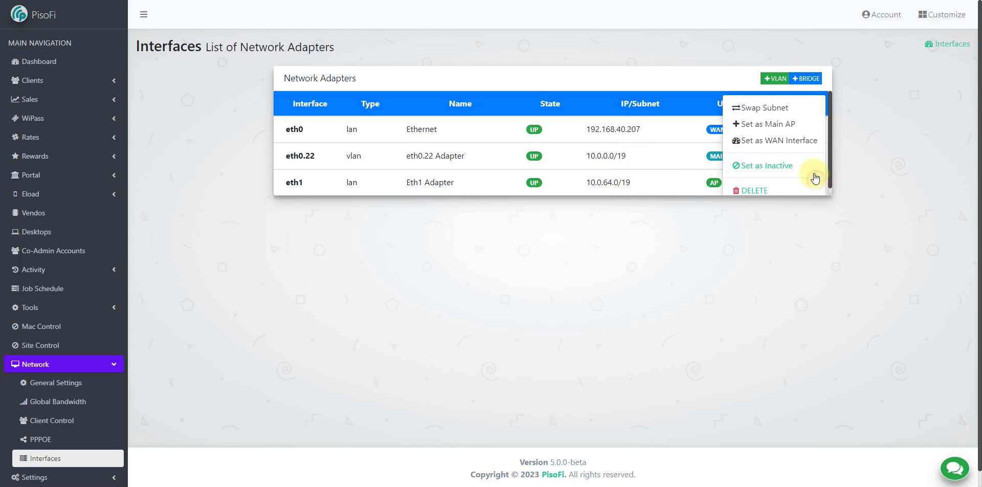
{"action": "left_click", "coordinate": [772, 125]}
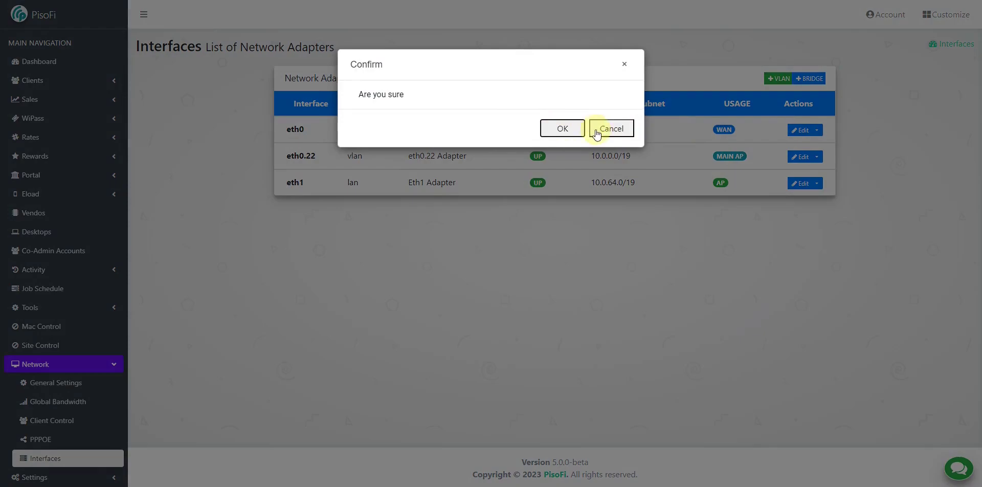
{"action": "left_click", "coordinate": [595, 131]}
{"action": "left_click", "coordinate": [816, 183]}
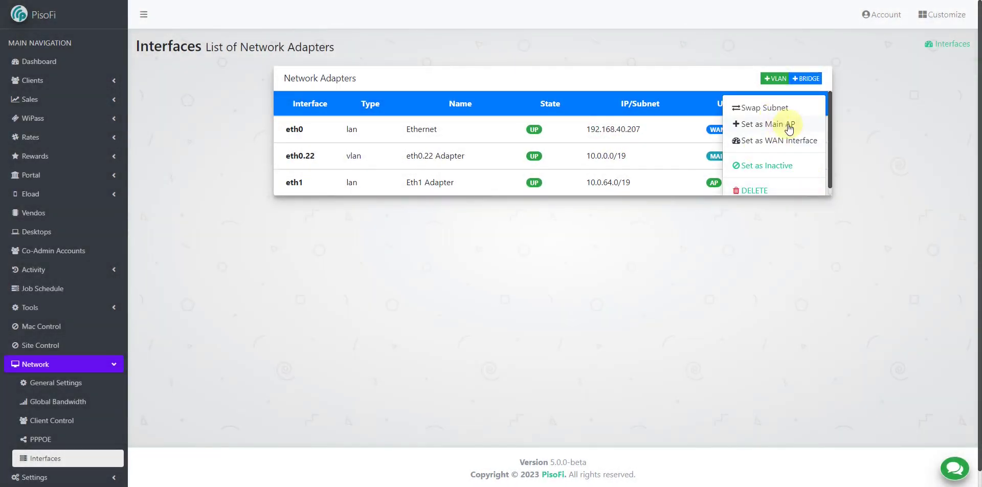
{"action": "left_click", "coordinate": [679, 152]}
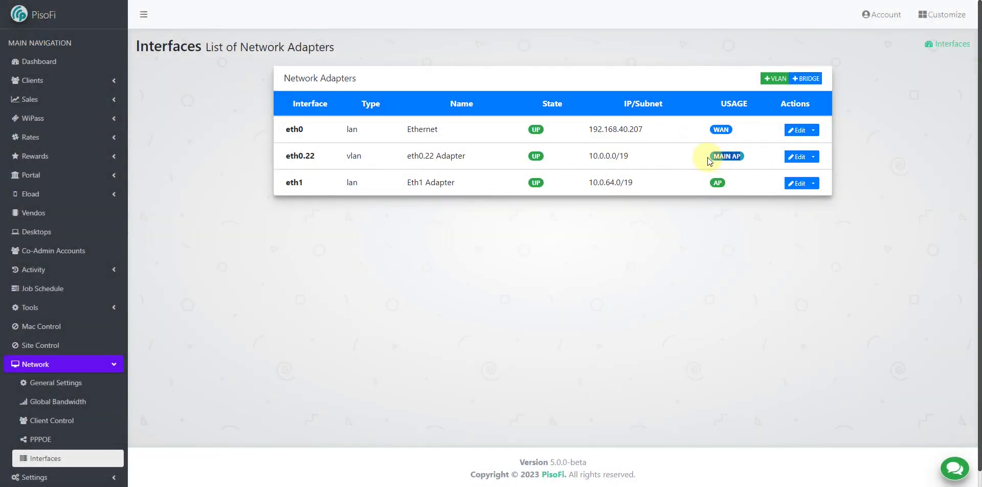
{"action": "left_click_drag", "start_coordinate": [585, 154], "coordinate": [695, 162]}
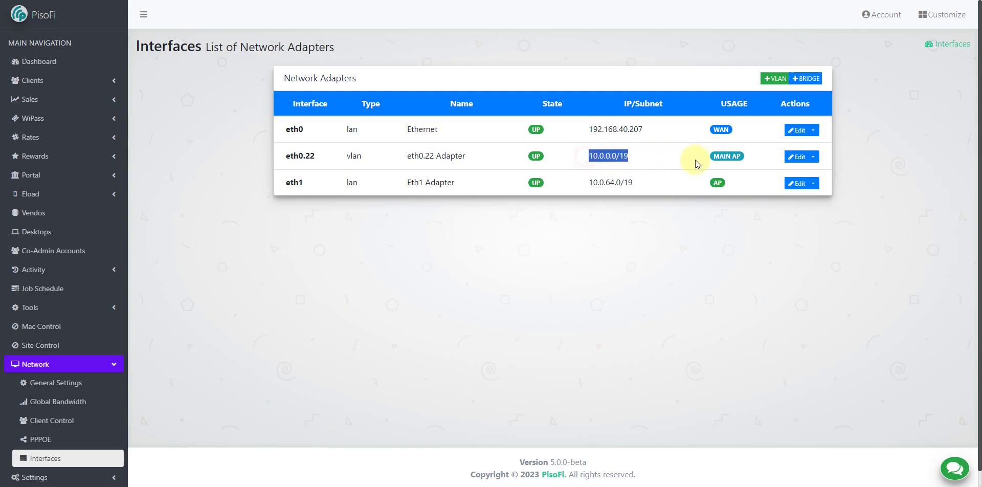
{"action": "left_click", "coordinate": [751, 158]}
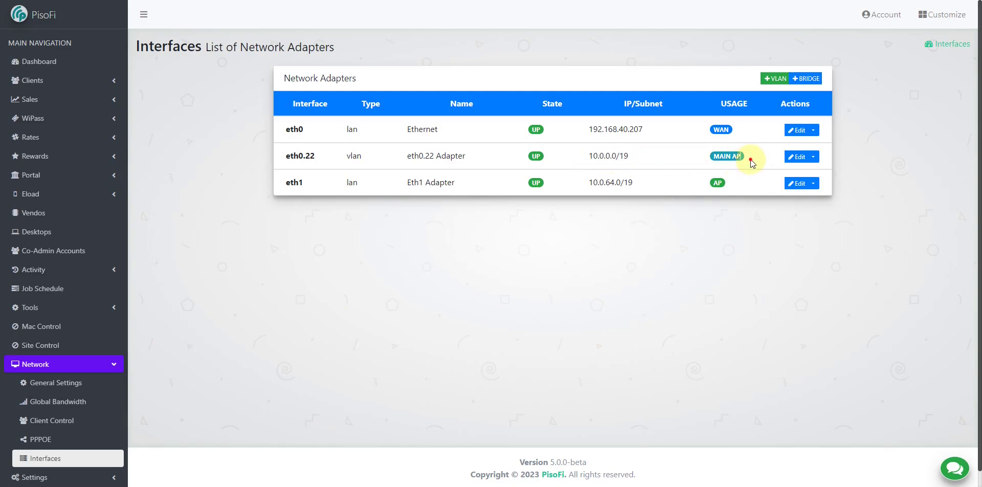
Examine the Set as WAN Interface action of eth1, cancelling its confirmation, and compare the eth0 IP address with the eth1 adapter
{"action": "left_click", "coordinate": [814, 183]}
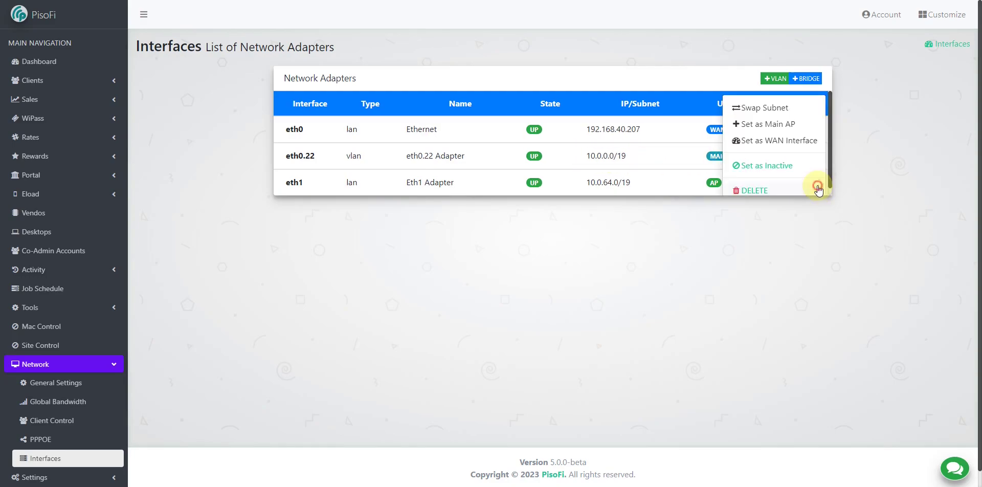
{"action": "left_click", "coordinate": [782, 143]}
{"action": "left_click", "coordinate": [611, 128]}
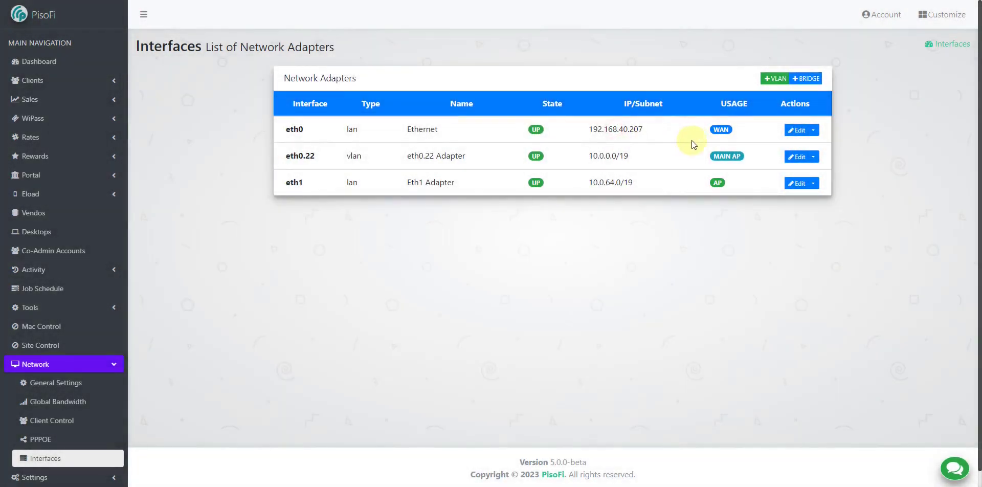
{"action": "left_click_drag", "start_coordinate": [701, 129], "coordinate": [532, 127]}
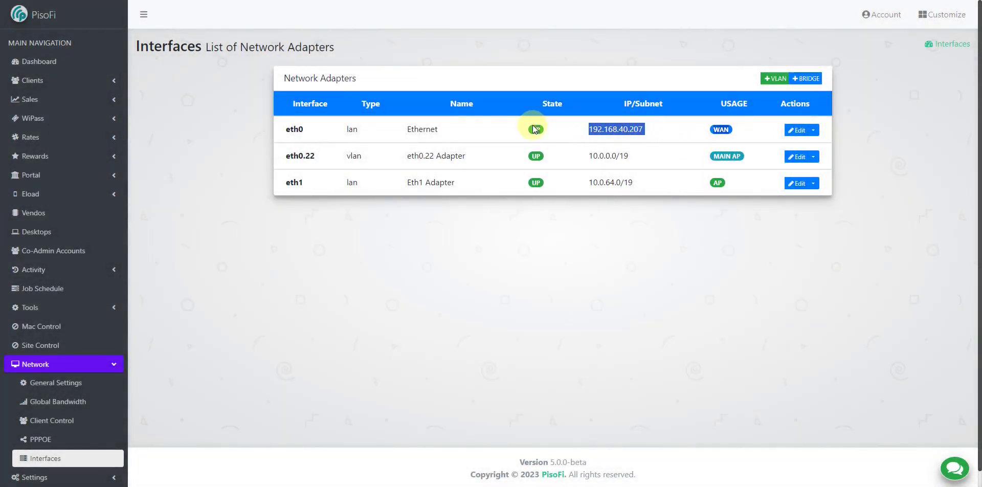
{"action": "left_click", "coordinate": [589, 171]}
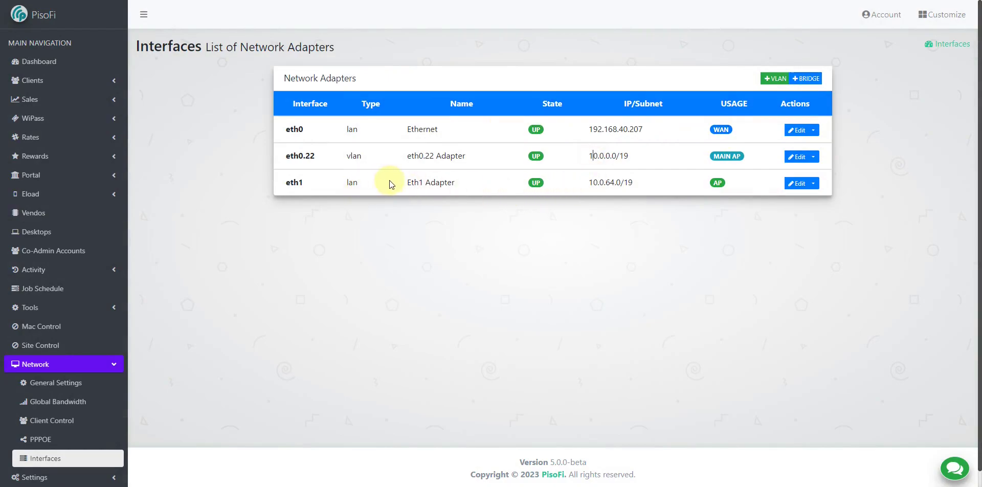
{"action": "left_click_drag", "start_coordinate": [390, 183], "coordinate": [451, 185]}
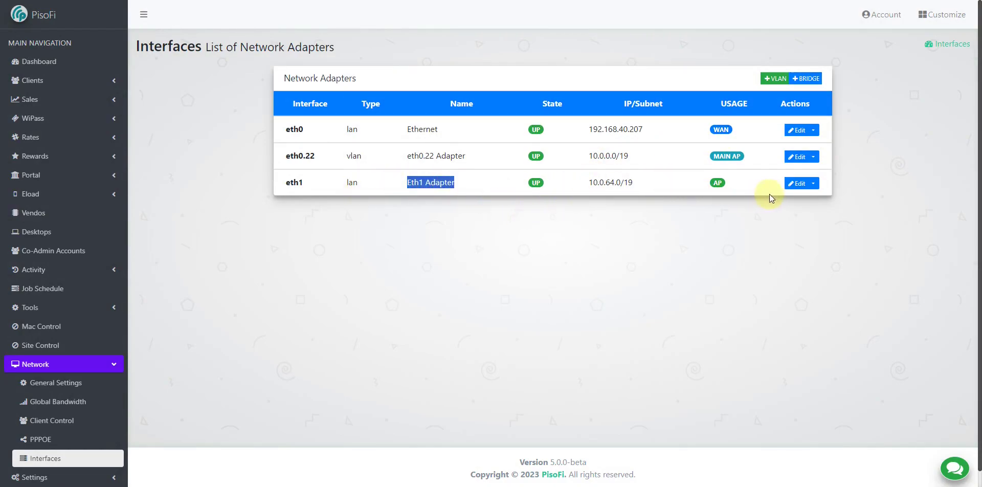
Review the remaining actions of eth1, including Set as Inactive and DELETE, alongside its subnet and usage without applying any
{"action": "left_click", "coordinate": [815, 186]}
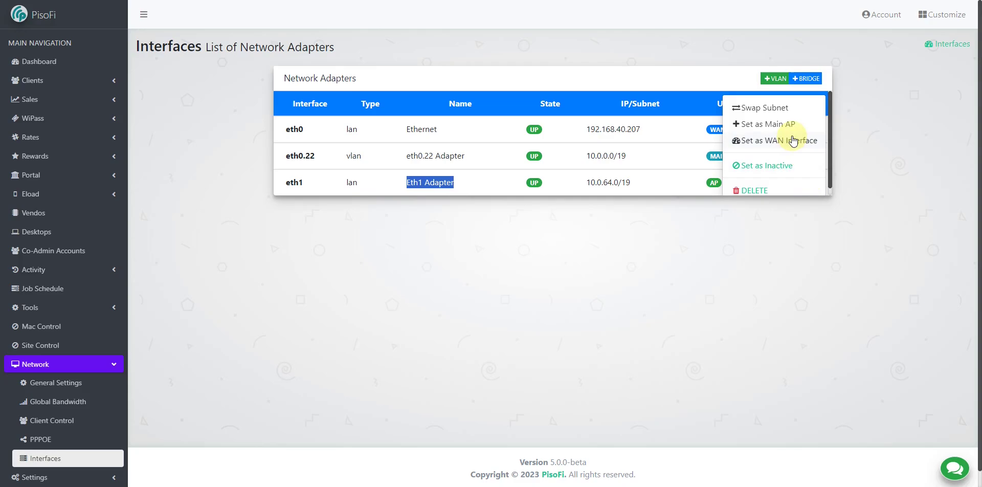
{"action": "left_click", "coordinate": [682, 182]}
{"action": "left_click_drag", "start_coordinate": [719, 182], "coordinate": [507, 176]}
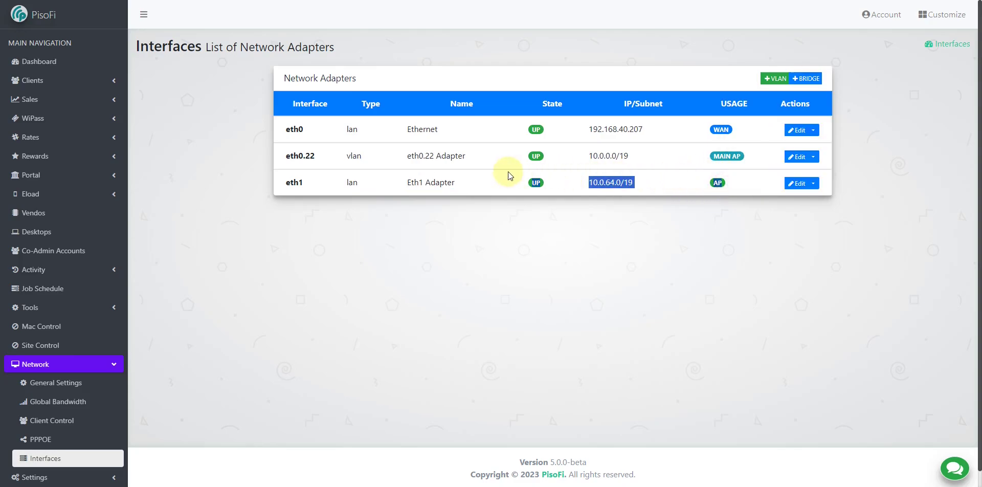
{"action": "left_click", "coordinate": [723, 179]}
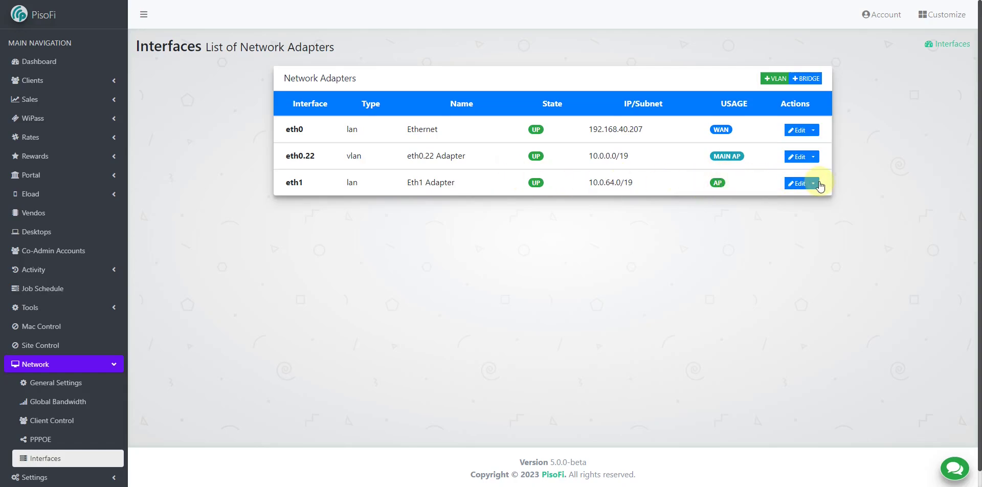
{"action": "left_click", "coordinate": [818, 185]}
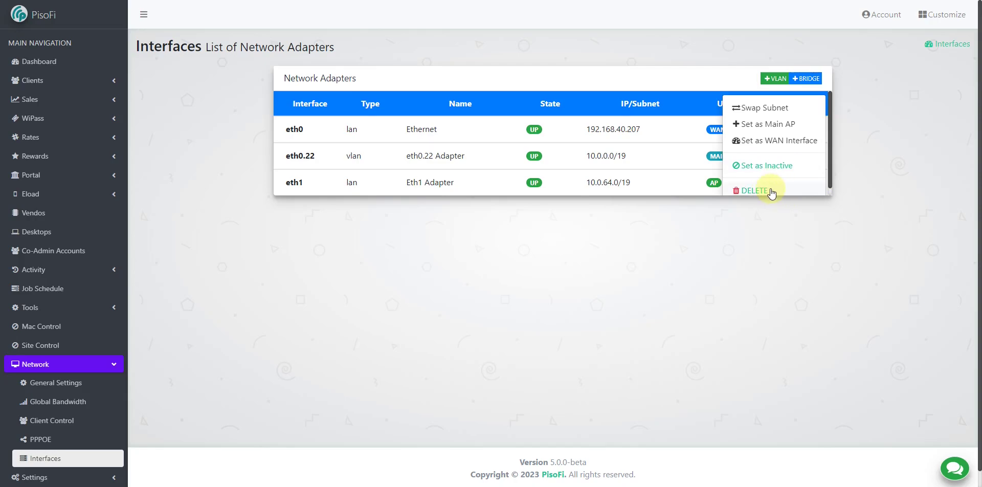
{"action": "left_click", "coordinate": [700, 185]}
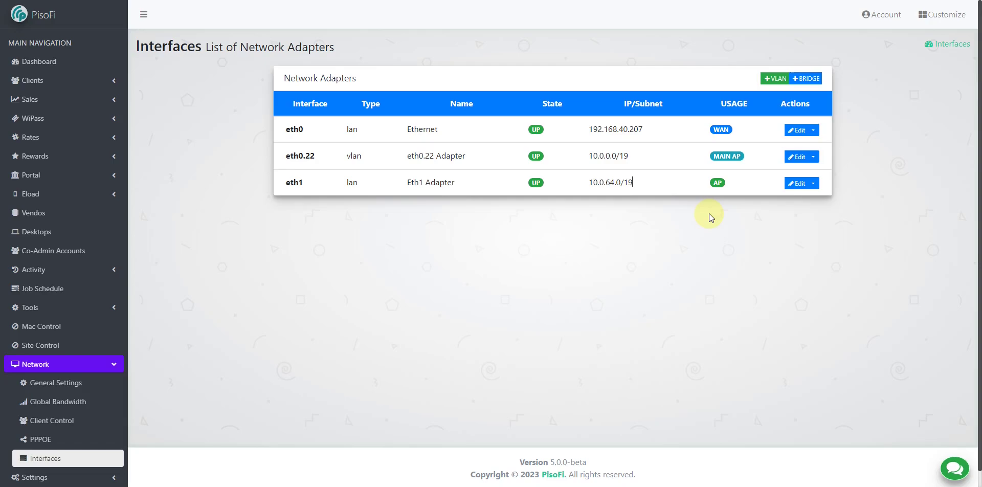
Inspect the interfaces available for the PPPOE server in the PPPOE settings, closing them without saving
{"action": "left_click", "coordinate": [93, 438]}
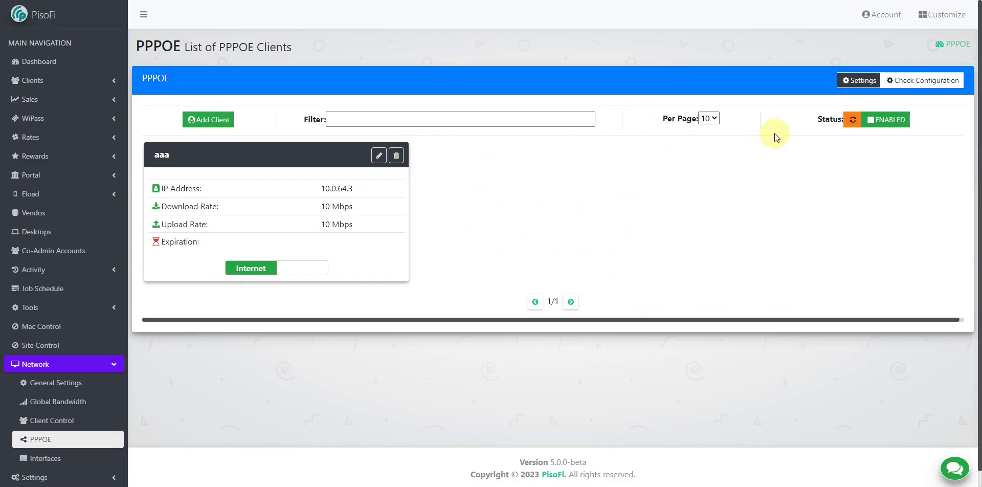
{"action": "left_click", "coordinate": [849, 81]}
{"action": "left_click", "coordinate": [569, 106]}
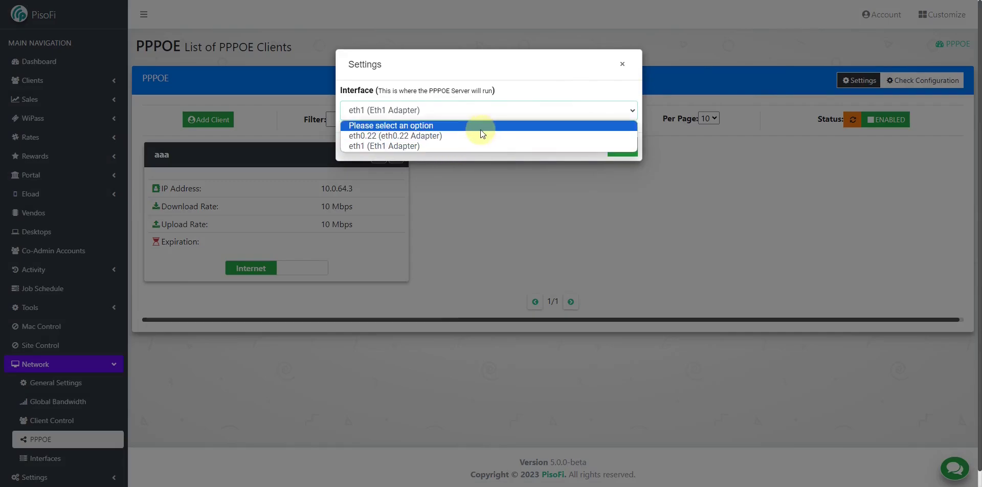
{"action": "left_click", "coordinate": [483, 115]}
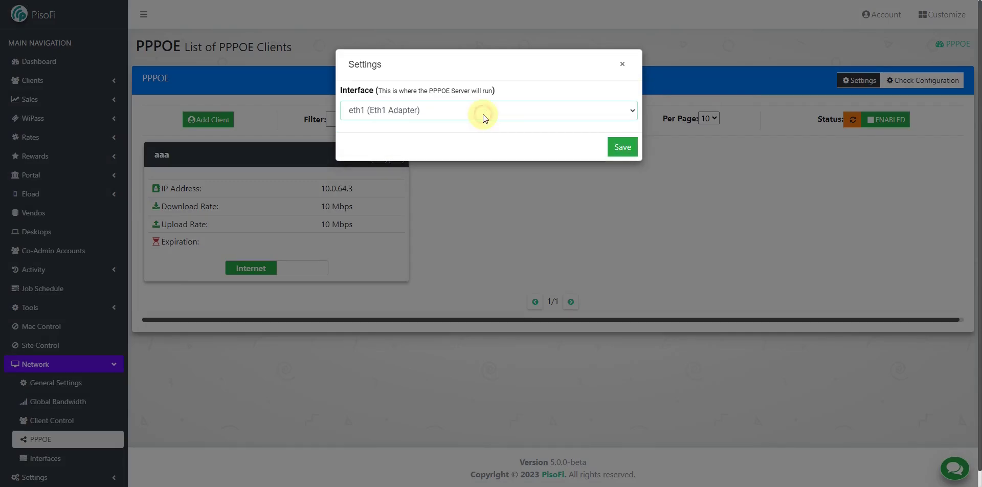
{"action": "left_click", "coordinate": [623, 62]}
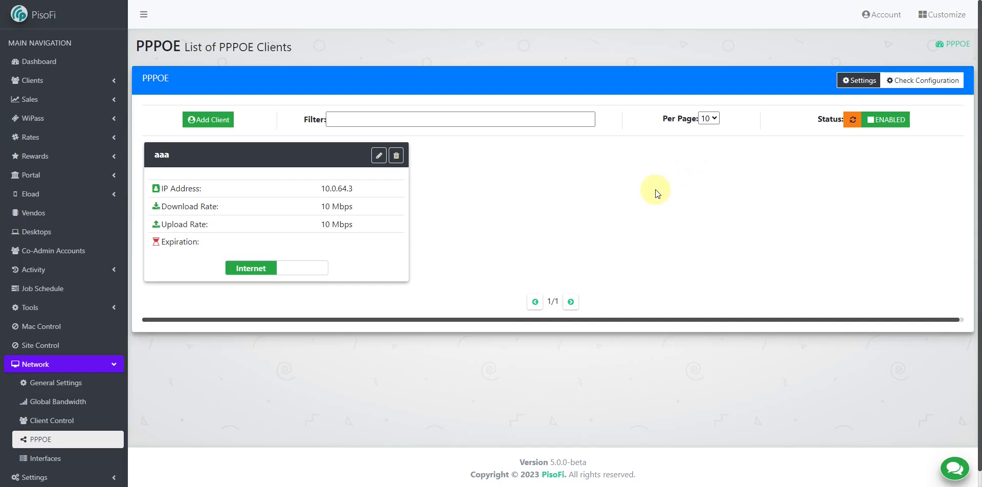
Review the form for adding a PPPOE client and the existing client's IP address range, closing both forms without saving
{"action": "left_click", "coordinate": [218, 120]}
{"action": "left_click", "coordinate": [620, 64]}
{"action": "left_click", "coordinate": [386, 154]}
{"action": "left_click_drag", "start_coordinate": [390, 203], "coordinate": [337, 199]}
{"action": "left_click", "coordinate": [417, 199]}
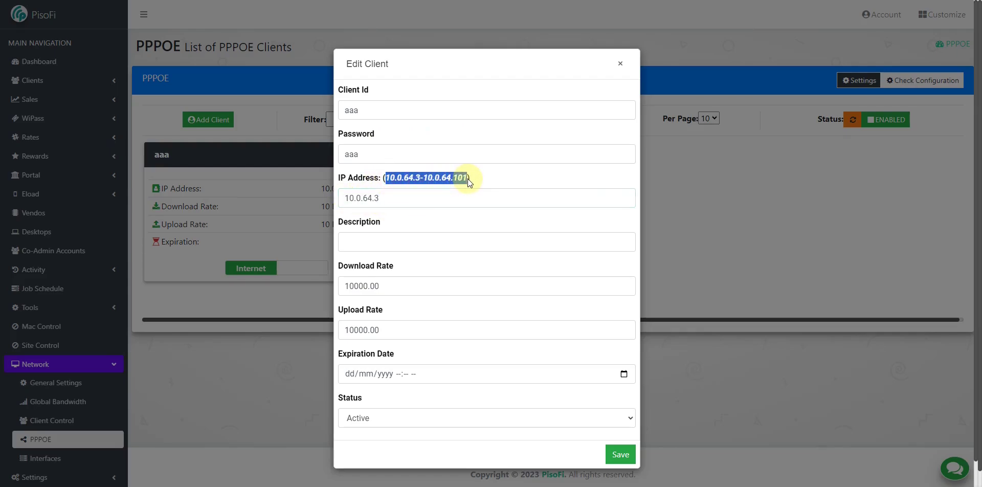
{"action": "left_click_drag", "start_coordinate": [467, 179], "coordinate": [415, 177]}
{"action": "left_click", "coordinate": [620, 64]}
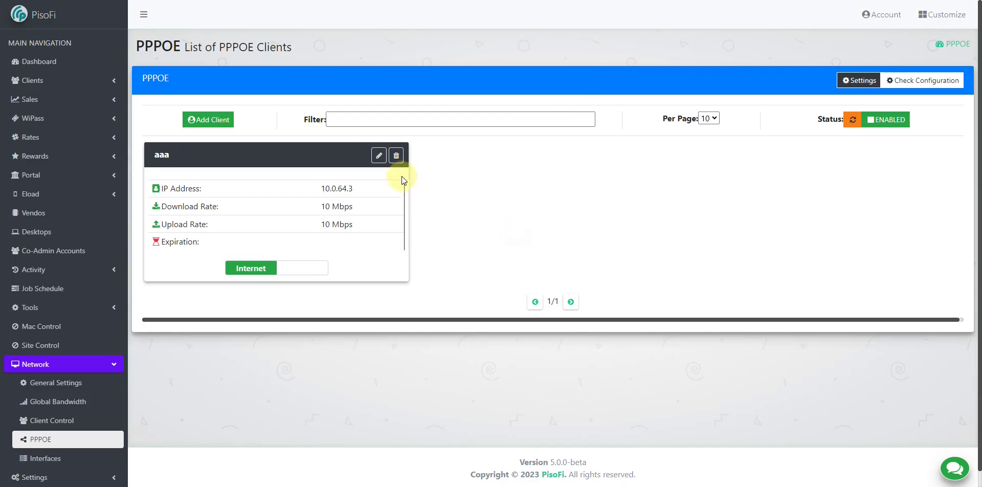
Recheck the existing PPPOE client's IP range and status options without saving, and view the Restart PPPOE confirmation, cancelling it
{"action": "left_click", "coordinate": [378, 155]}
{"action": "left_click_drag", "start_coordinate": [387, 179], "coordinate": [439, 179]}
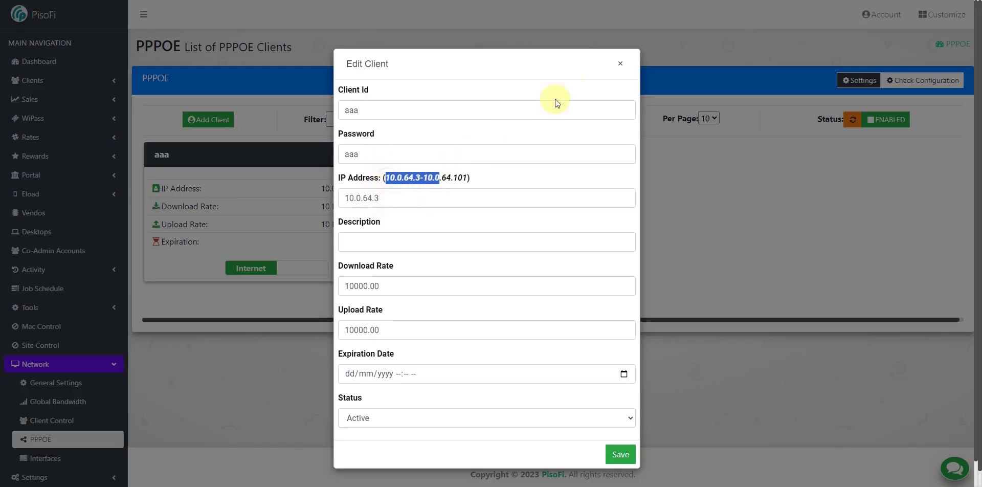
{"action": "left_click", "coordinate": [439, 418]}
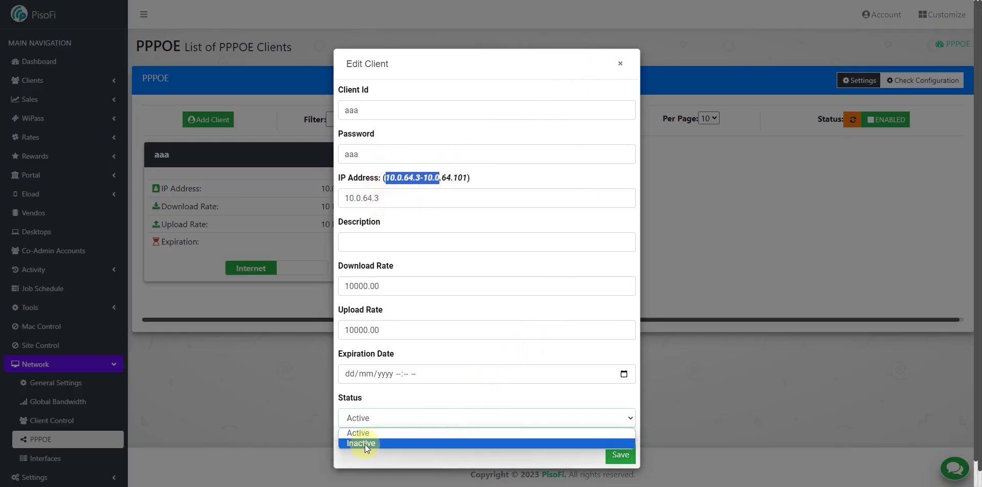
{"action": "left_click", "coordinate": [372, 432]}
{"action": "left_click", "coordinate": [628, 74]}
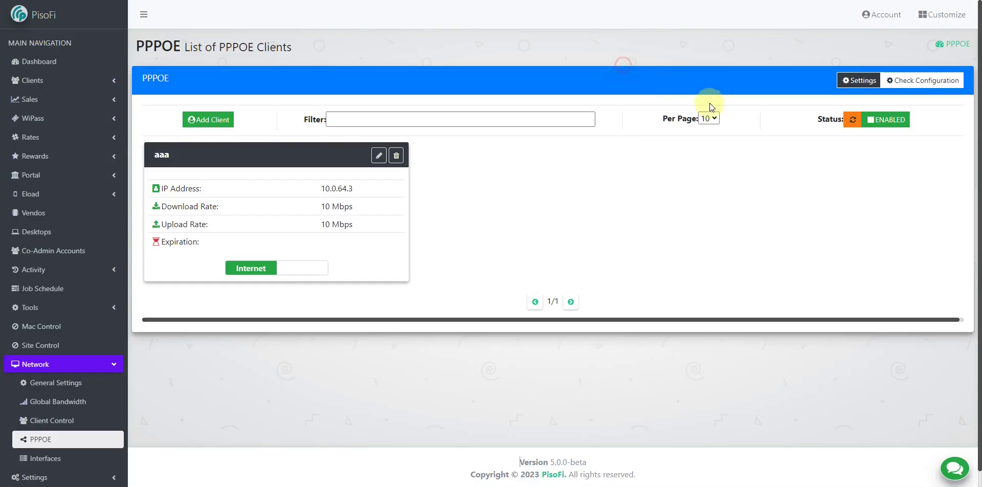
{"action": "left_click", "coordinate": [852, 124]}
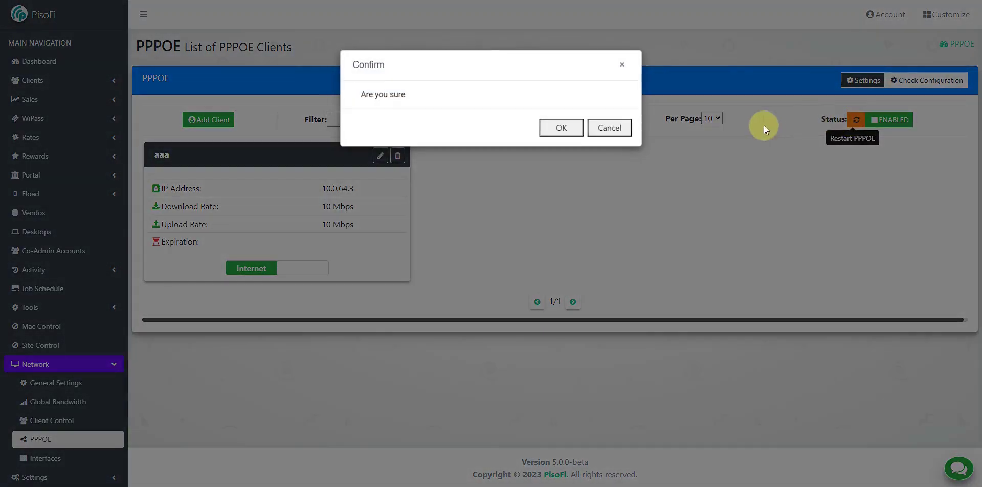
{"action": "left_click", "coordinate": [628, 126]}
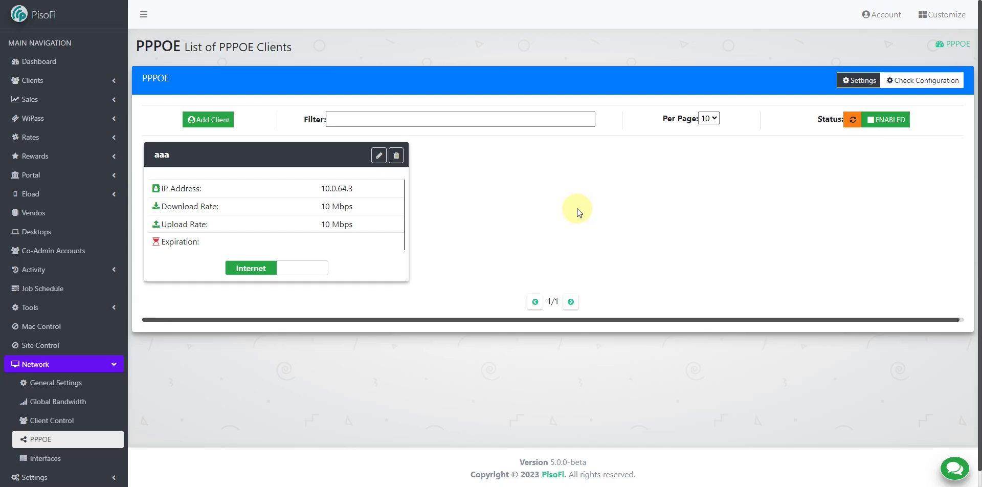
View the sub vendos list and the vendos selectable on the client portal, closing the selection without choosing one
{"action": "left_click", "coordinate": [119, 364]}
{"action": "left_click", "coordinate": [89, 220]}
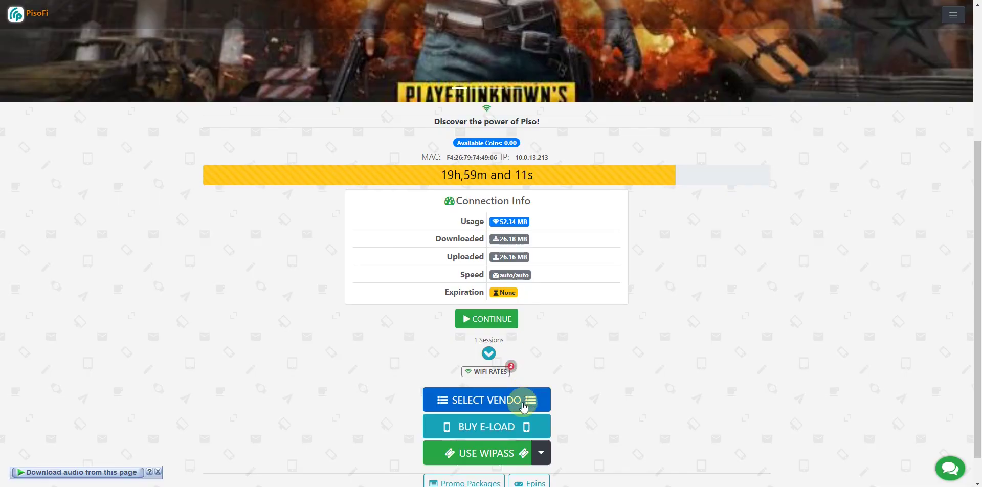
{"action": "left_click", "coordinate": [520, 400]}
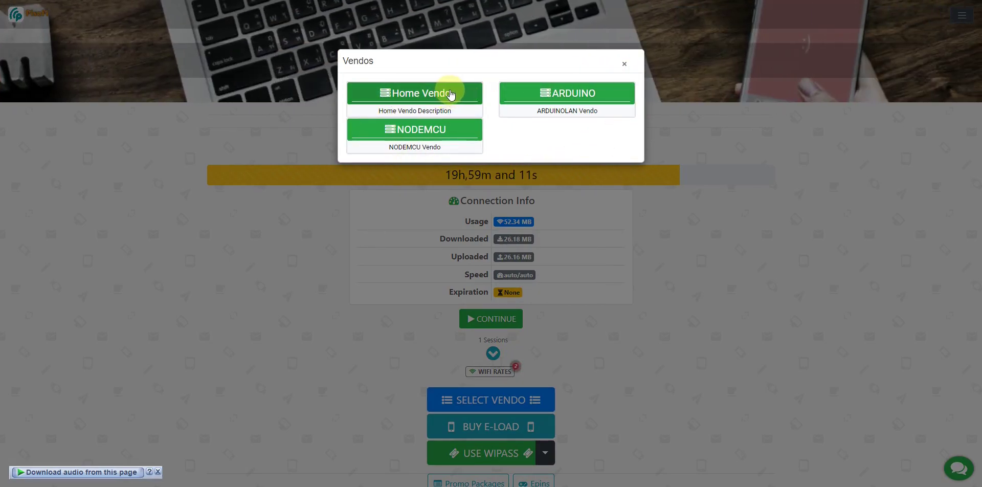
{"action": "left_click", "coordinate": [625, 64]}
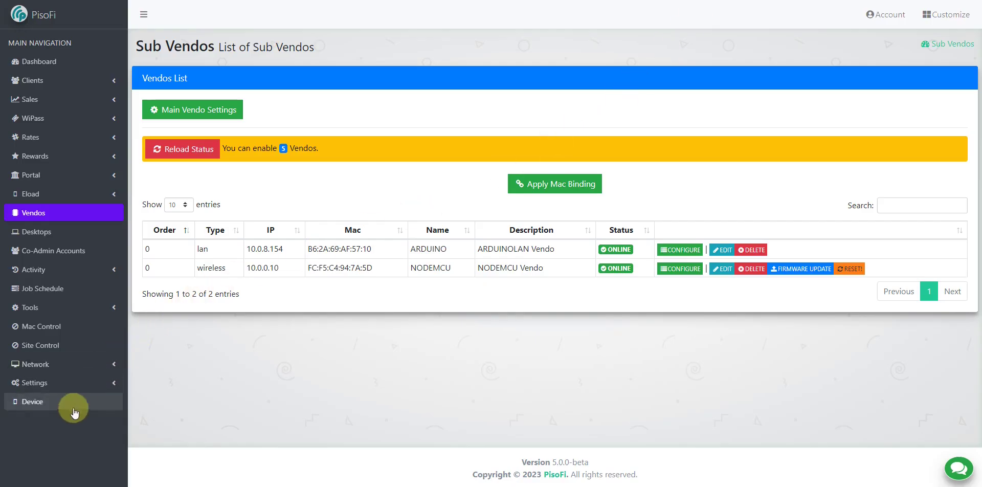
View the network interfaces list and the client portal's available options while connected to the PisoFi_Dev Wi-Fi
{"action": "left_click", "coordinate": [77, 365]}
{"action": "left_click", "coordinate": [46, 457]}
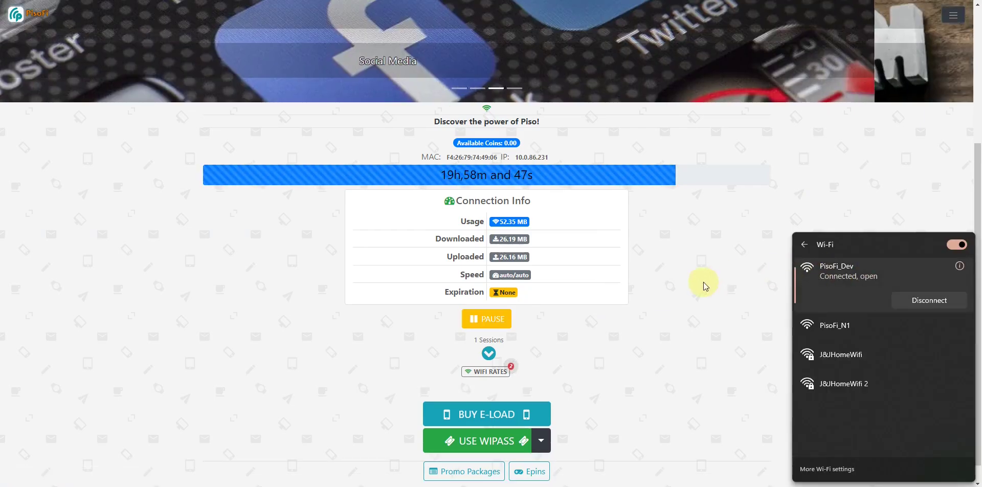
{"action": "left_click", "coordinate": [212, 128]}
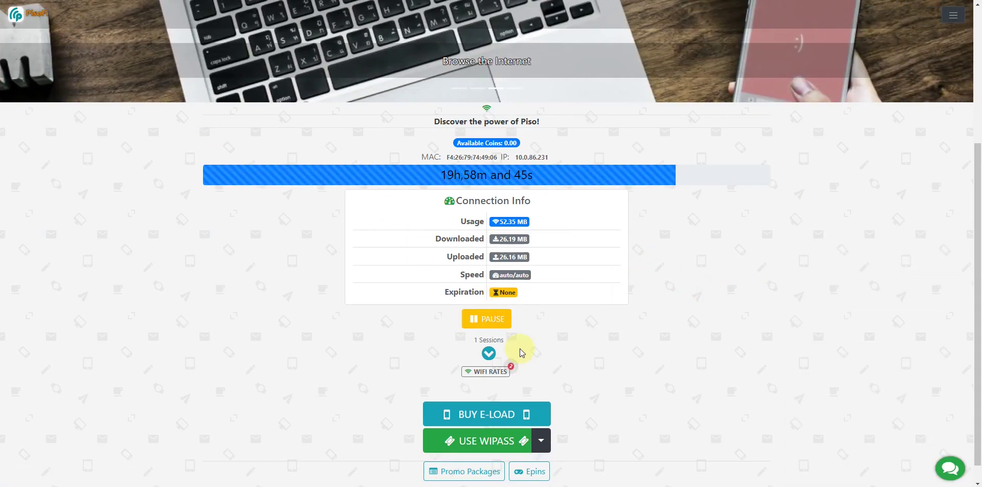
Check the options offered on the client portal, and return to the admin page's sub vendos list
{"action": "left_click", "coordinate": [481, 412]}
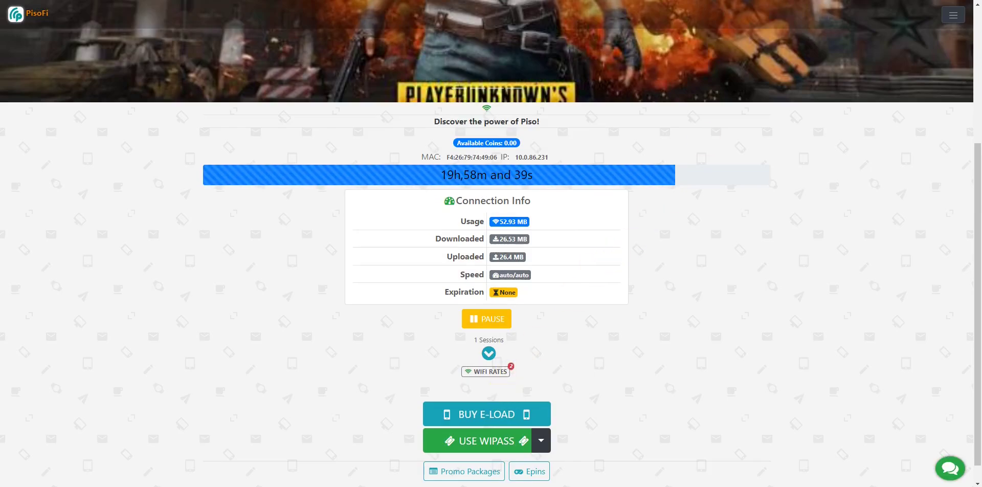
{"action": "left_click", "coordinate": [752, 0]}
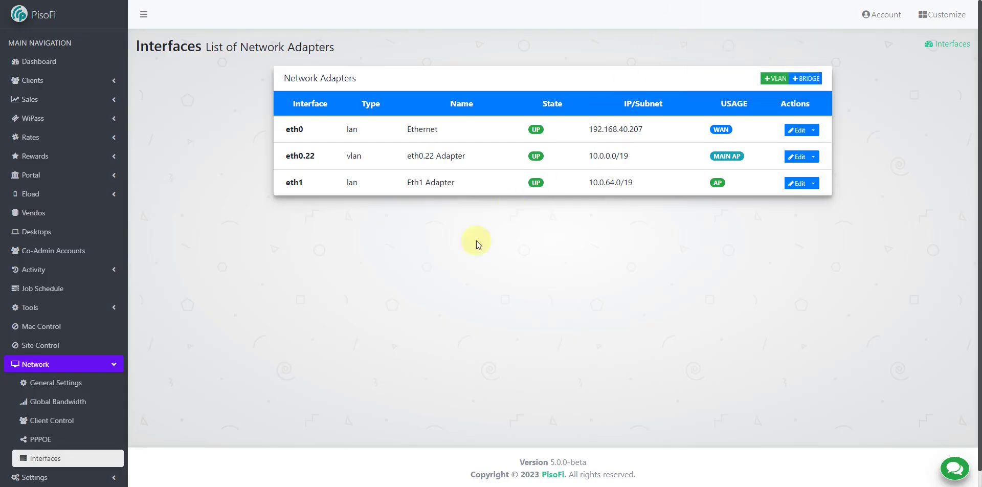
{"action": "left_click", "coordinate": [62, 214]}
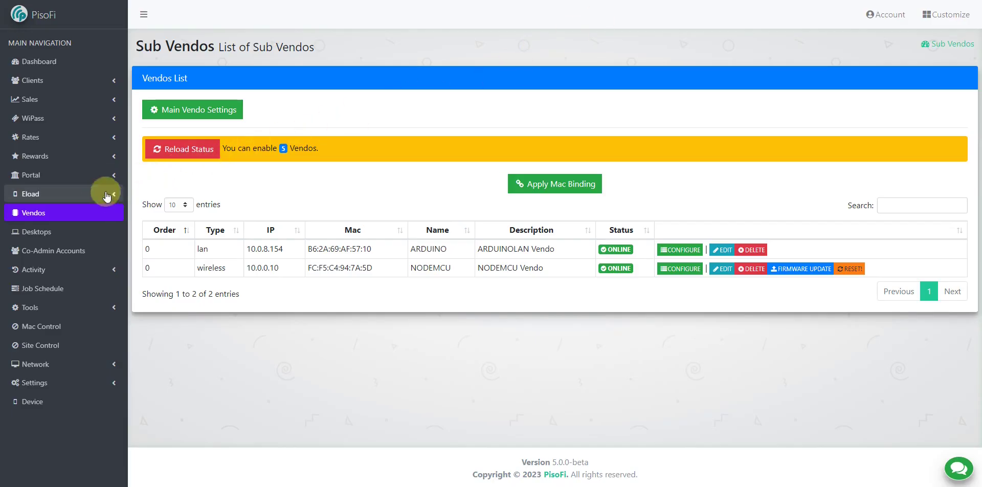
{"action": "left_click", "coordinate": [94, 210]}
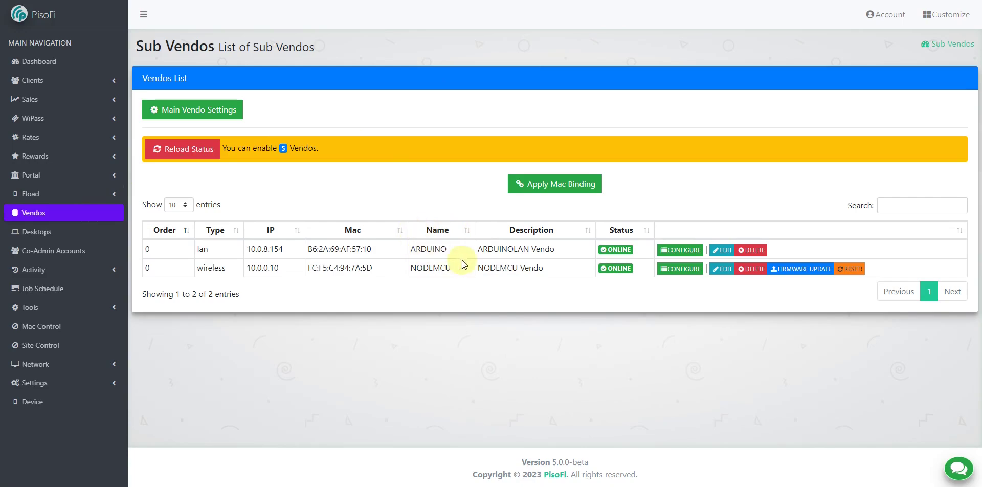
Assign the ARDUINO vendo to the eth1 (Eth1 Adapter) interface and save the change
{"action": "left_click", "coordinate": [719, 252]}
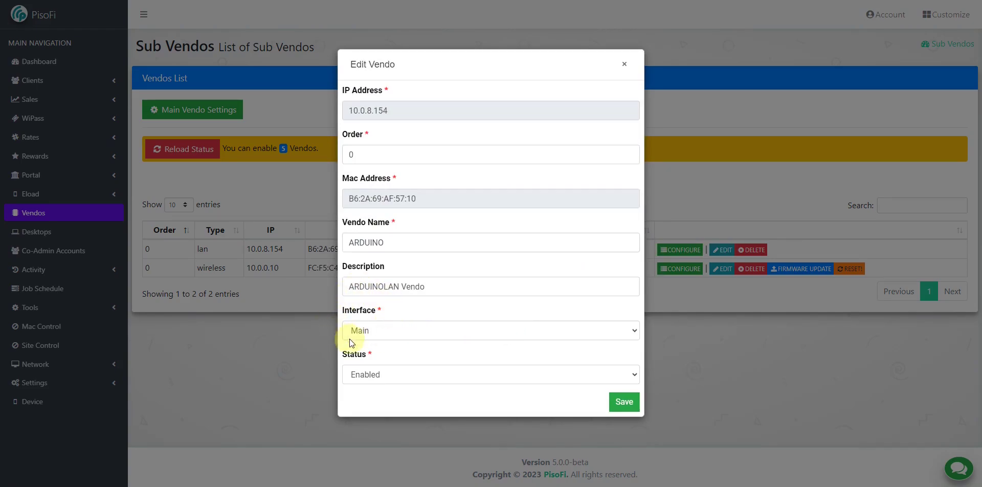
{"action": "left_click", "coordinate": [382, 333]}
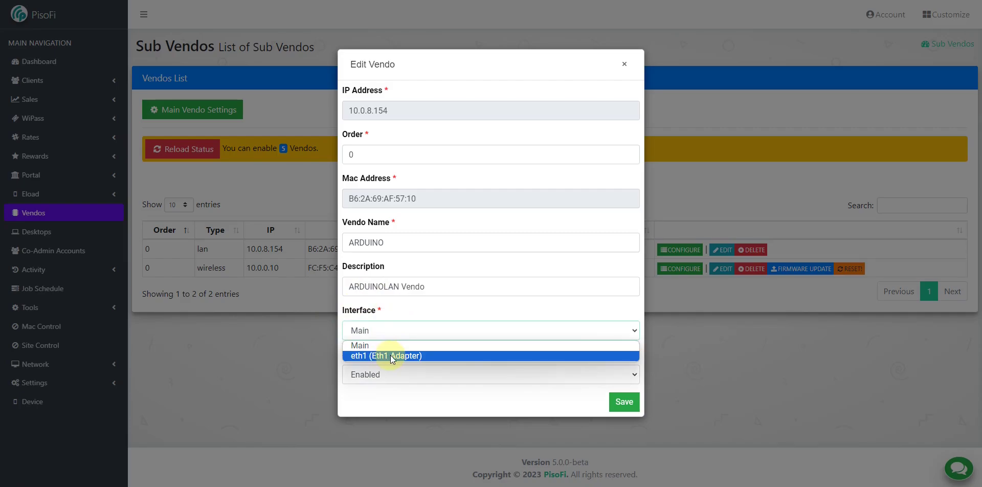
{"action": "left_click", "coordinate": [386, 330]}
{"action": "left_click", "coordinate": [382, 335]}
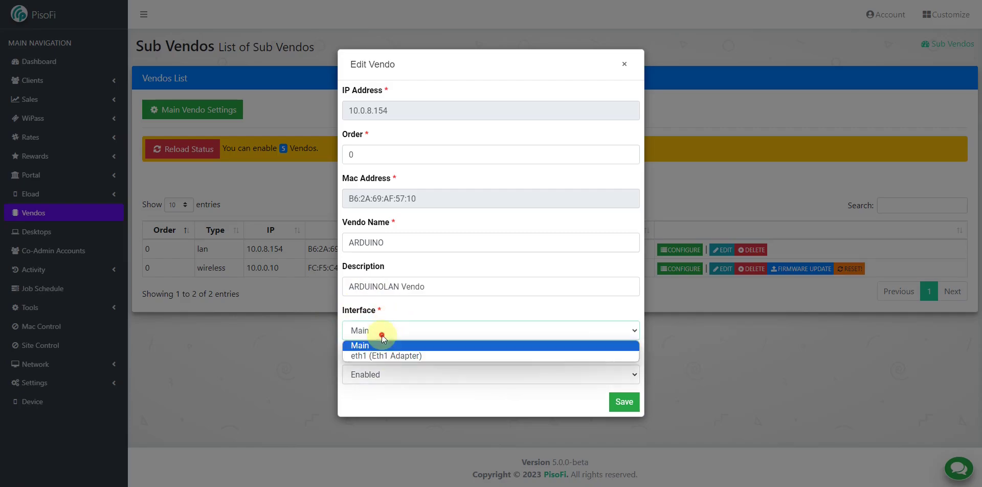
{"action": "left_click", "coordinate": [387, 330]}
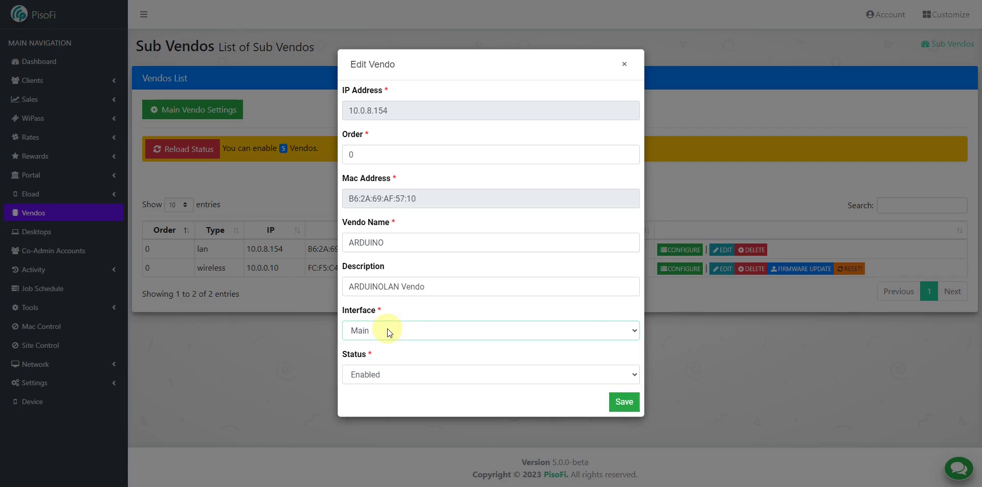
{"action": "left_click", "coordinate": [387, 331]}
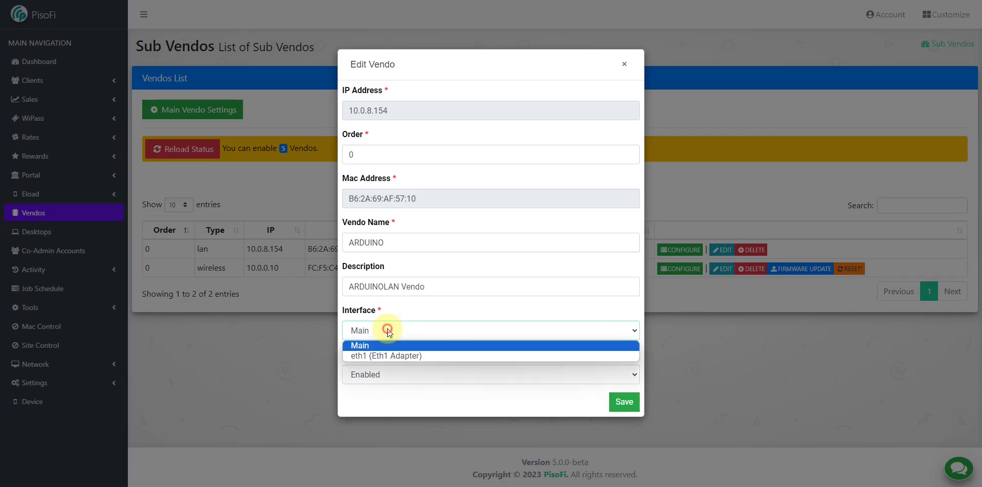
{"action": "left_click", "coordinate": [388, 356]}
{"action": "left_click", "coordinate": [622, 401]}
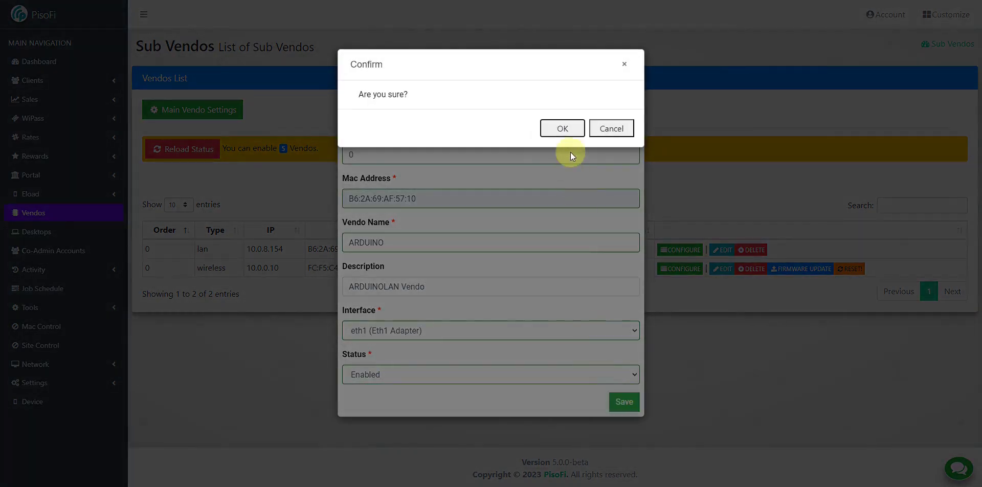
{"action": "left_click", "coordinate": [566, 128]}
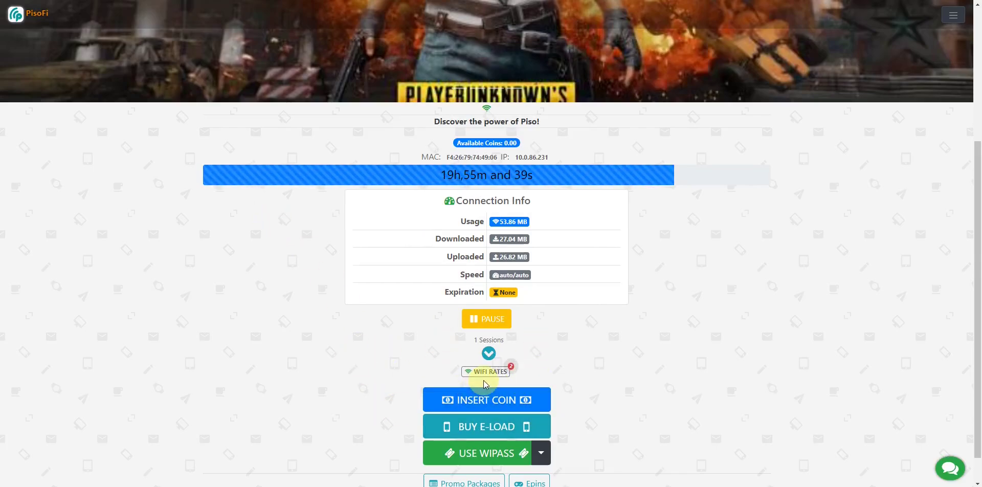
View which vendo the client portal uses for coin insertion, and cancel the coin insertion
{"action": "left_click", "coordinate": [528, 391]}
{"action": "left_click_drag", "start_coordinate": [458, 83], "coordinate": [440, 106]}
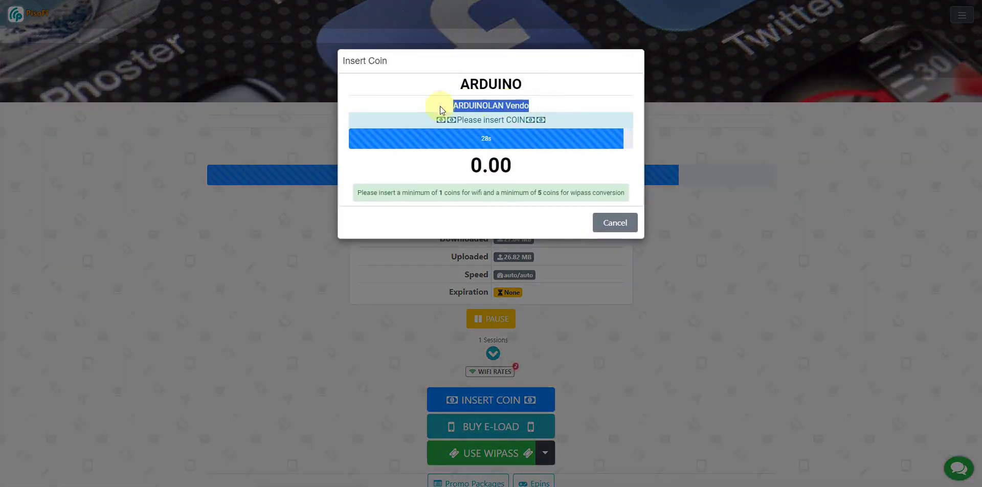
{"action": "left_click", "coordinate": [613, 221]}
View the vendos selectable on the client portal when connected through the main interface, closing the selection without choosing one
{"action": "left_click", "coordinate": [541, 47]}
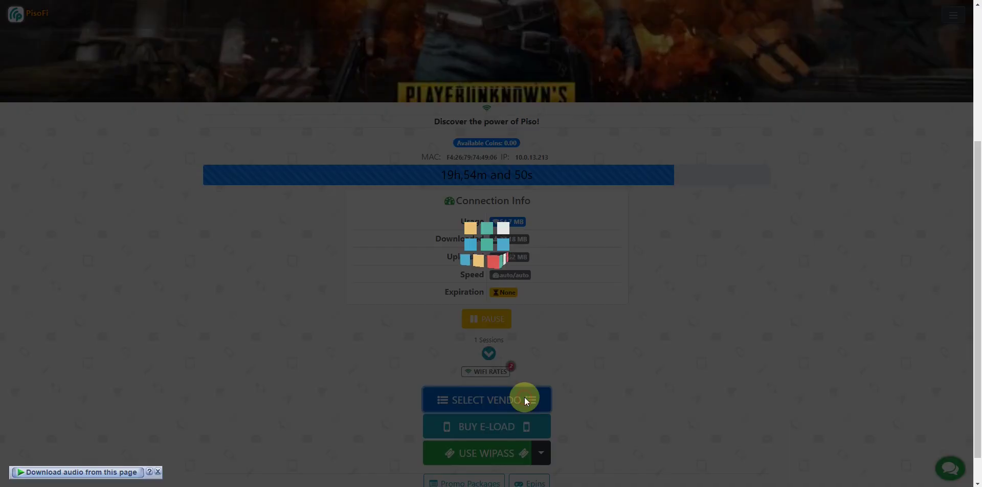
{"action": "left_click", "coordinate": [524, 397]}
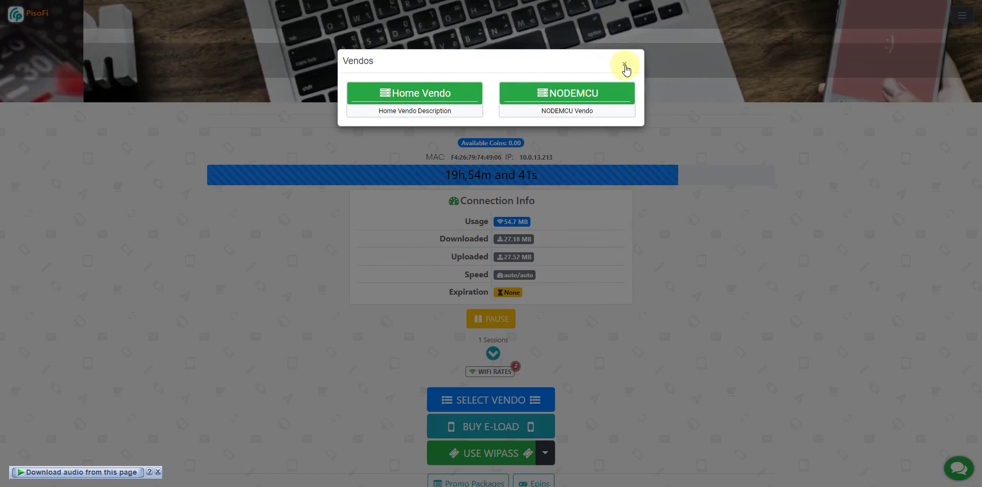
{"action": "left_click", "coordinate": [624, 65]}
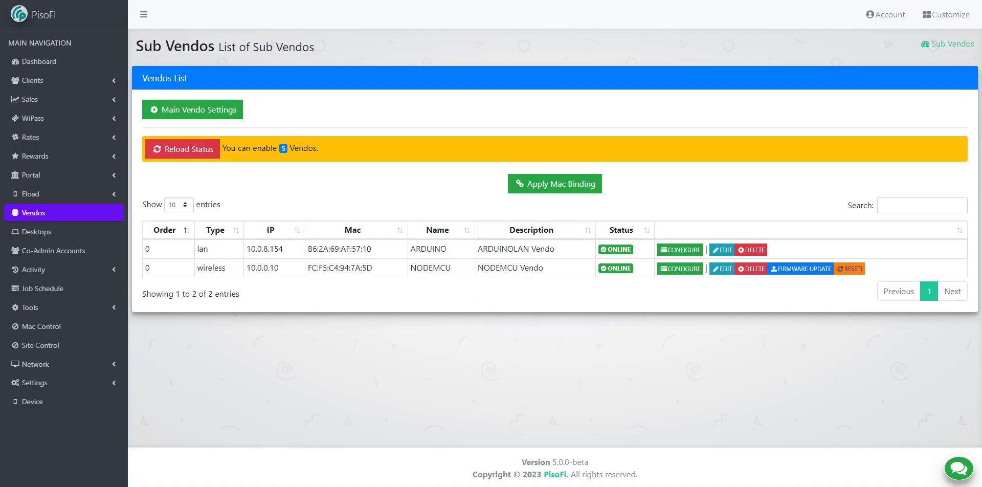
Add a network bridge named br-test with description test, 10 reserved IP addresses, captive portal enabled and an Auto-Generated subnet
{"action": "left_click", "coordinate": [90, 364]}
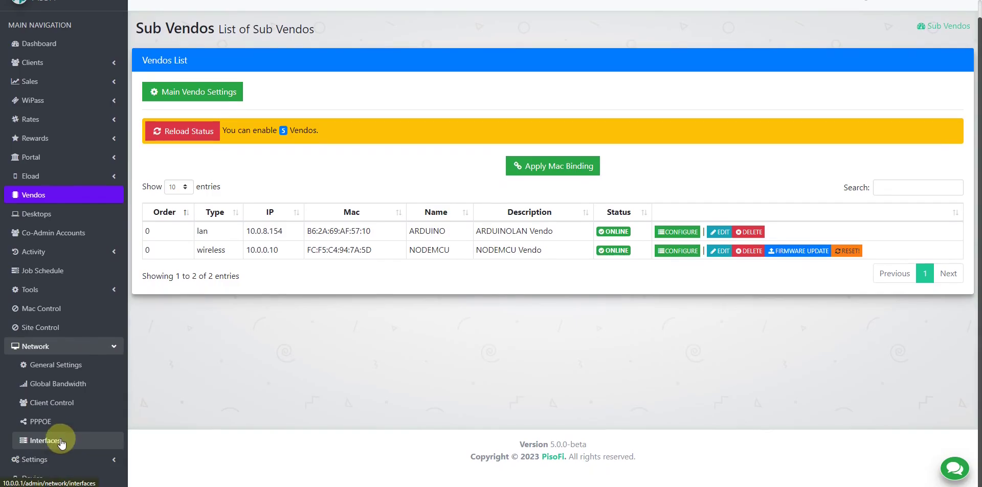
{"action": "left_click", "coordinate": [63, 457]}
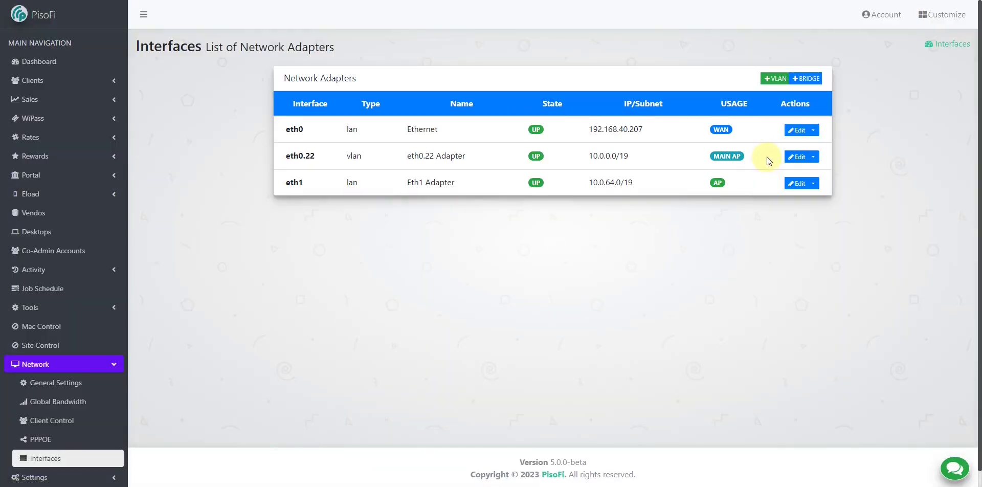
{"action": "left_click", "coordinate": [805, 79]}
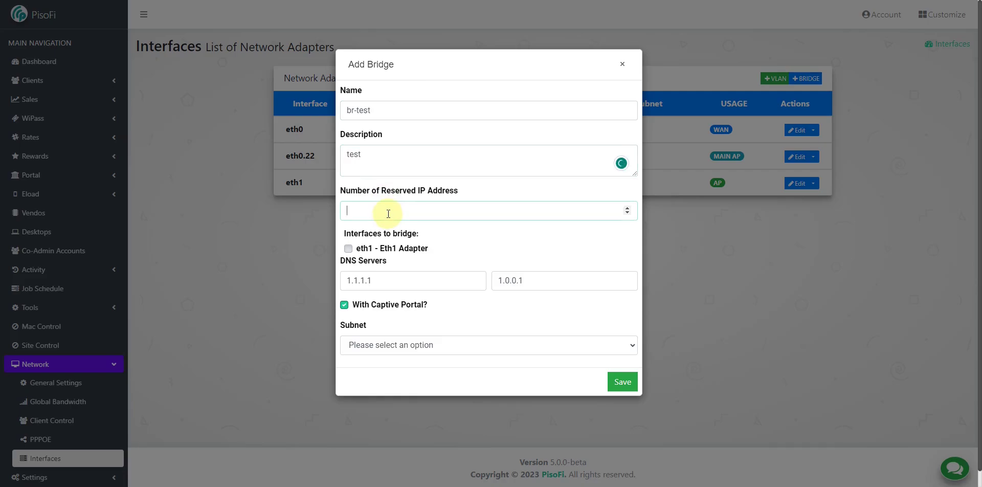
{"action": "left_click", "coordinate": [386, 249]}
{"action": "left_click", "coordinate": [373, 350]}
{"action": "left_click", "coordinate": [372, 369]}
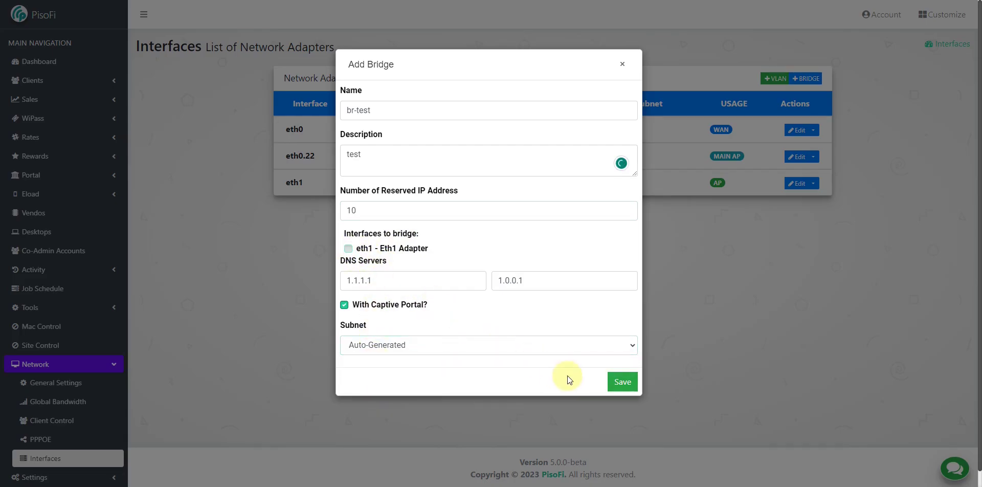
{"action": "left_click", "coordinate": [622, 382]}
{"action": "left_click", "coordinate": [564, 129]}
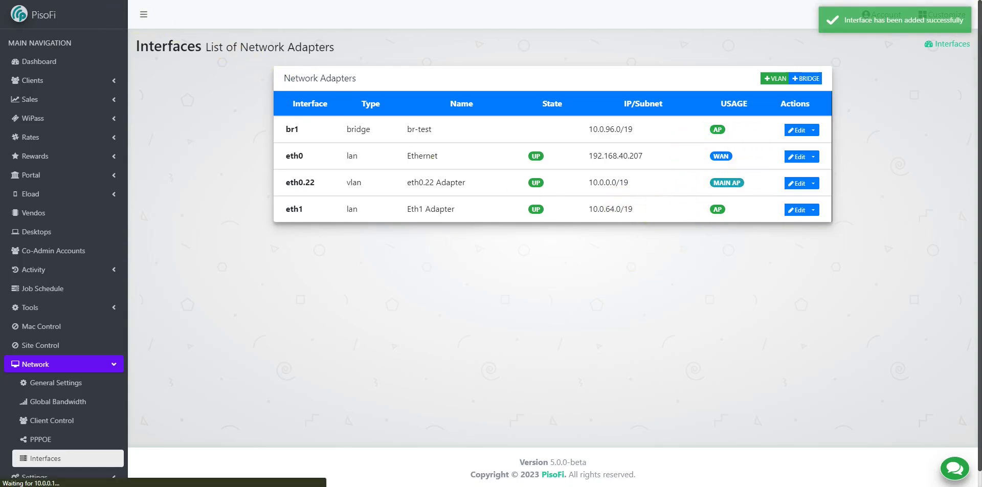
Include the eth1 adapter in the br1 bridge and save the update
{"action": "left_click", "coordinate": [812, 130]}
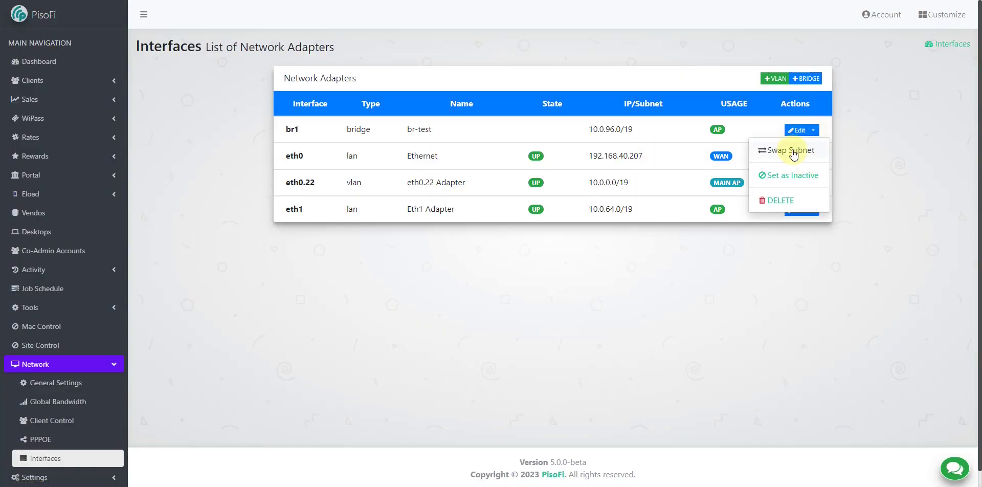
{"action": "left_click", "coordinate": [797, 130]}
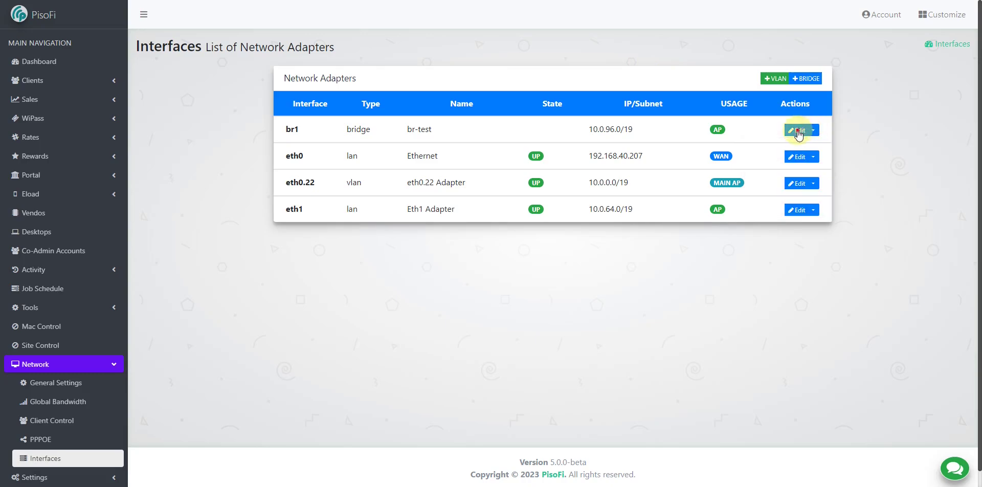
{"action": "left_click", "coordinate": [348, 248]}
{"action": "left_click", "coordinate": [622, 338]}
{"action": "left_click", "coordinate": [565, 130]}
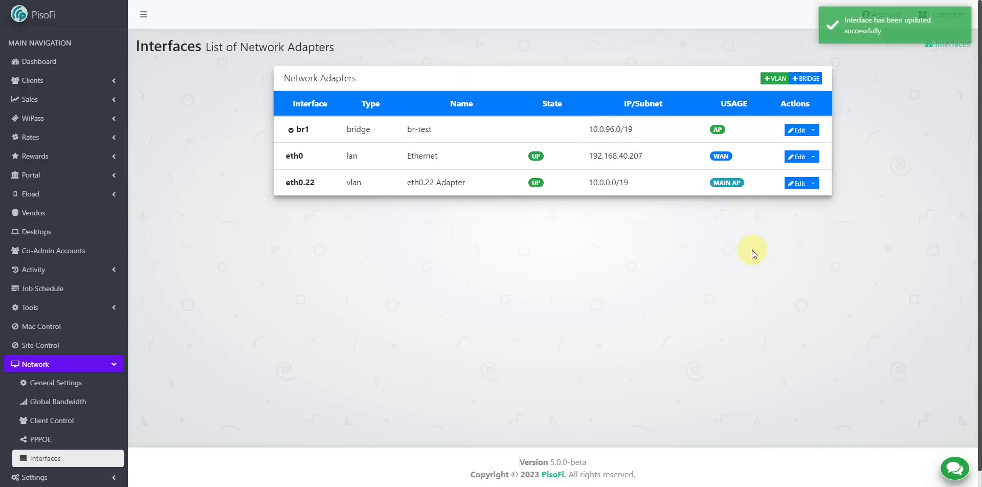
Review the br1 bridge's available actions and its bridge settings, closing the form without saving
{"action": "left_click", "coordinate": [813, 131]}
{"action": "left_click", "coordinate": [724, 225]}
{"action": "left_click", "coordinate": [812, 130]}
{"action": "left_click", "coordinate": [763, 208]}
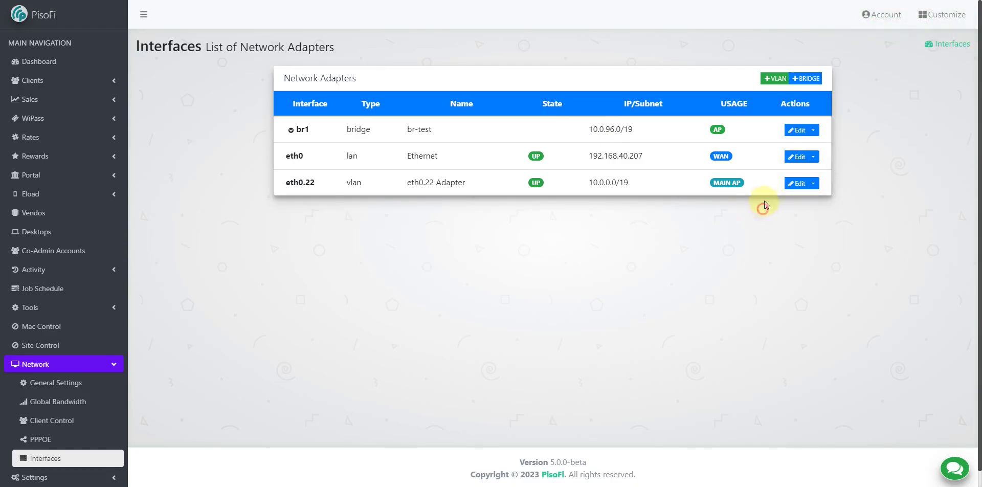
{"action": "left_click", "coordinate": [813, 131]}
{"action": "left_click", "coordinate": [856, 157]}
{"action": "left_click", "coordinate": [801, 131]}
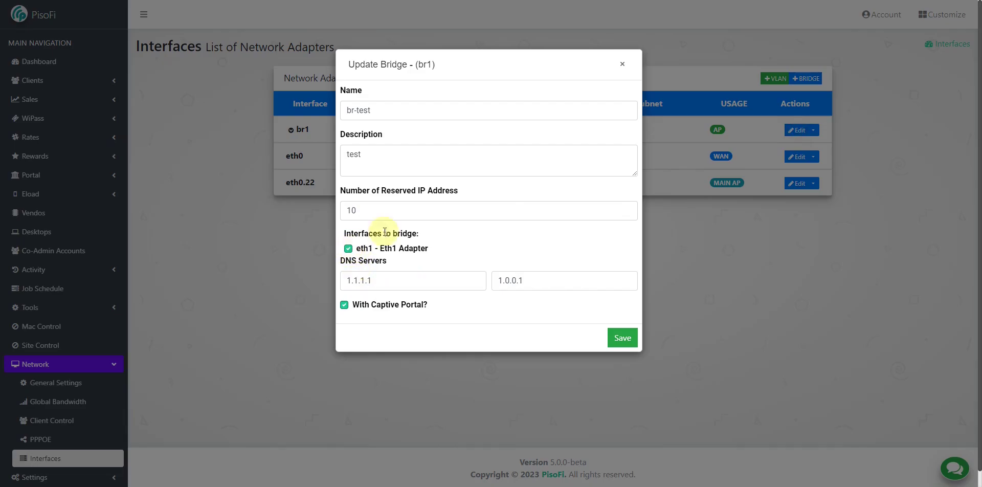
{"action": "left_click", "coordinate": [622, 64]}
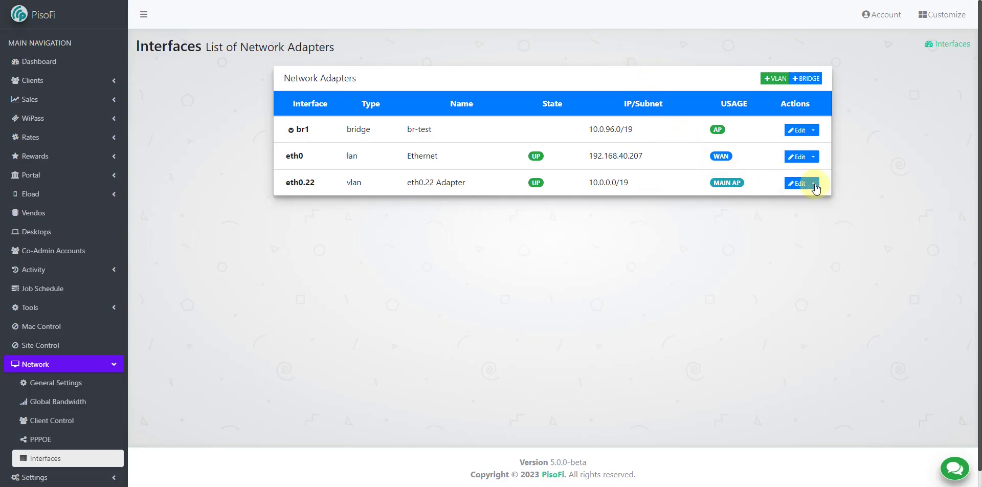
Set the br1 bridge as the Main AP and confirm
{"action": "left_click", "coordinate": [814, 130]}
{"action": "left_click", "coordinate": [801, 124]}
{"action": "left_click", "coordinate": [565, 129]}
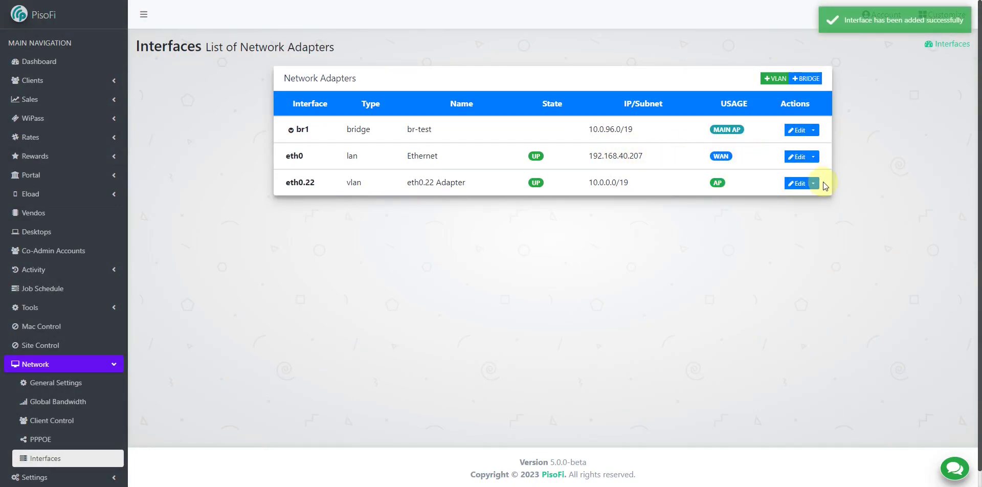
Include the eth0.22 adapter in the br1 bridge and save the update
{"action": "left_click", "coordinate": [813, 184]}
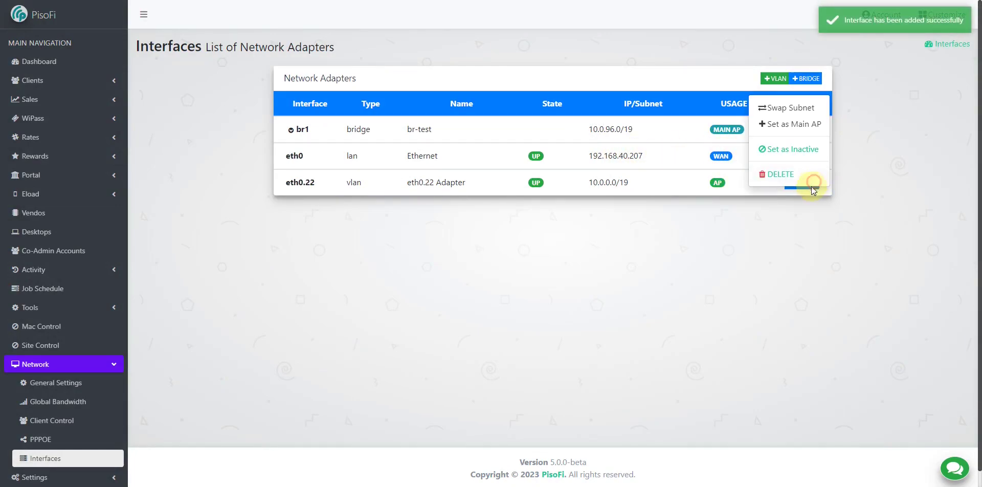
{"action": "left_click", "coordinate": [800, 124]}
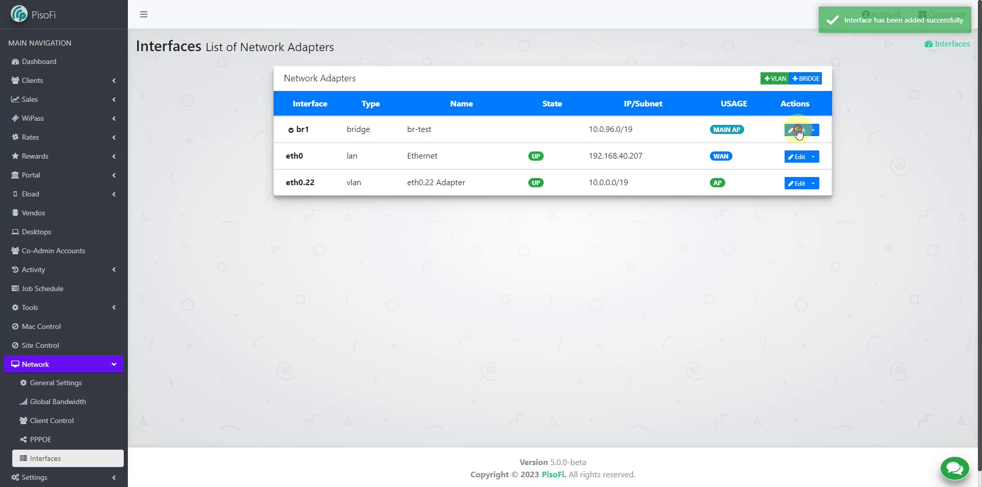
{"action": "left_click", "coordinate": [796, 130]}
{"action": "left_click", "coordinate": [622, 350]}
{"action": "left_click", "coordinate": [562, 130]}
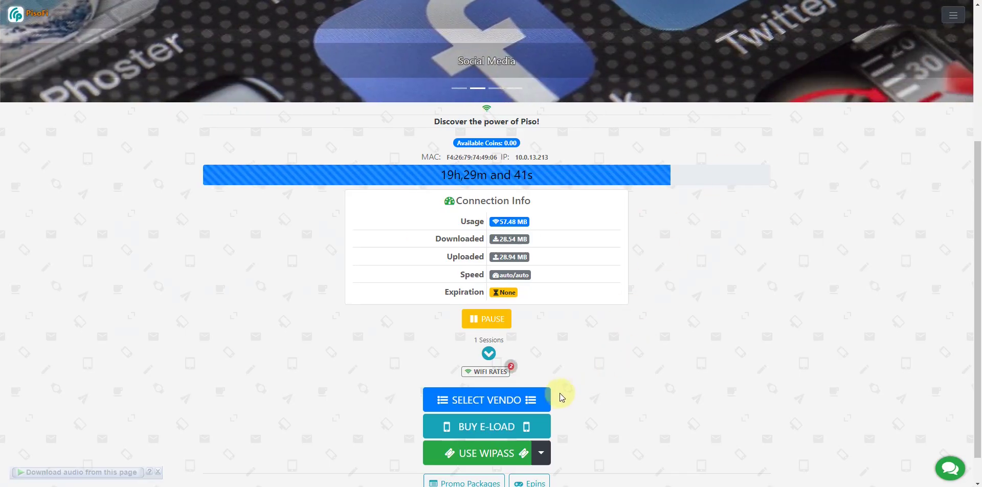
Check the client portal's vendo selection, and review the br1 bridge's settings and available actions without changing anything
{"action": "left_click", "coordinate": [538, 400]}
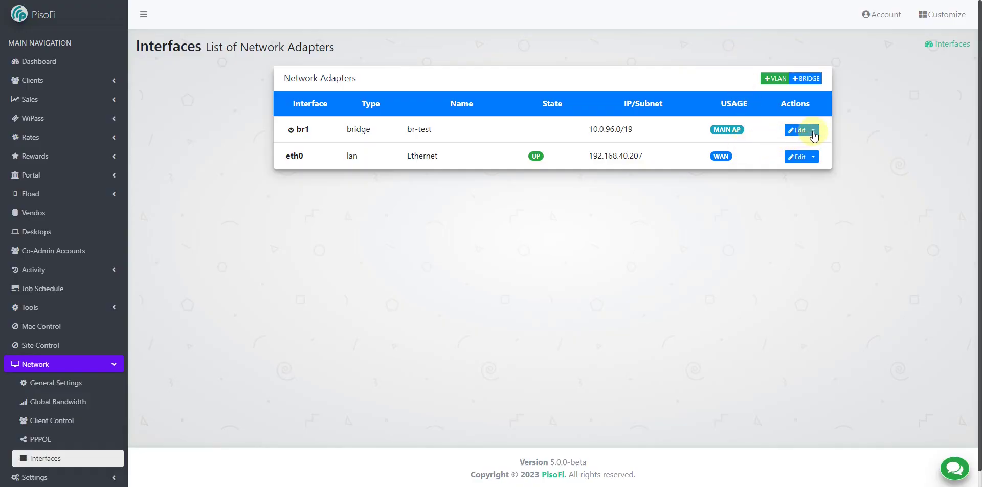
{"action": "left_click", "coordinate": [813, 131]}
{"action": "left_click", "coordinate": [807, 132]}
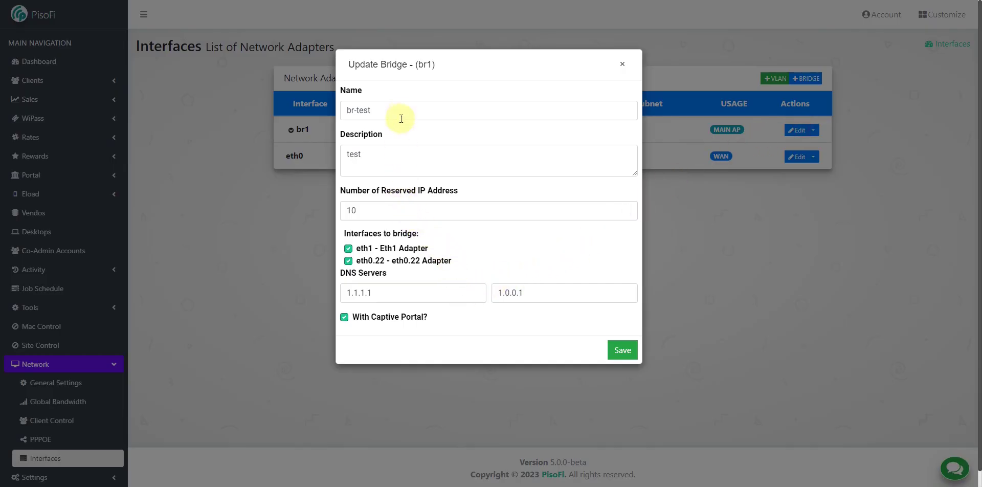
{"action": "left_click", "coordinate": [622, 65]}
{"action": "left_click", "coordinate": [812, 130]}
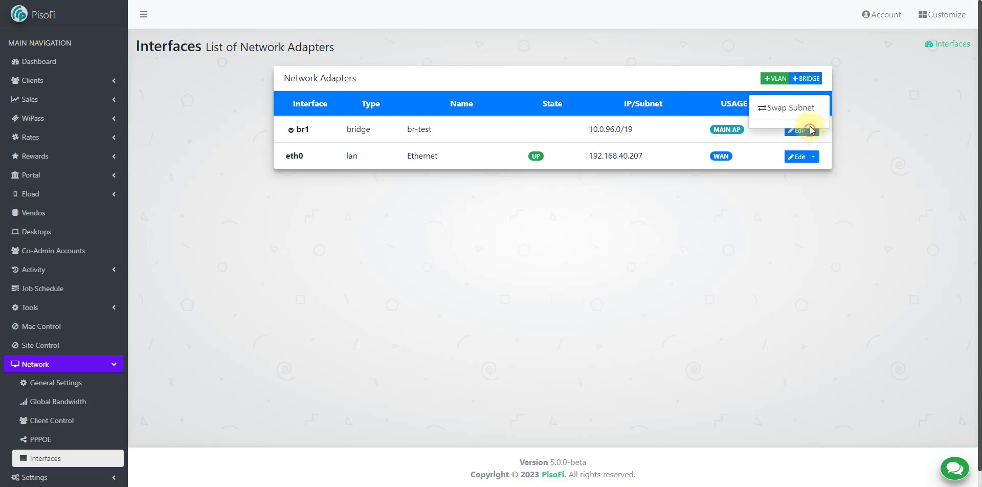
Swap the br1 bridge's subnet with the eth0.22 adapter's 10.0.0.0/19 subnet and confirm the swap
{"action": "left_click_drag", "start_coordinate": [573, 134], "coordinate": [633, 130]}
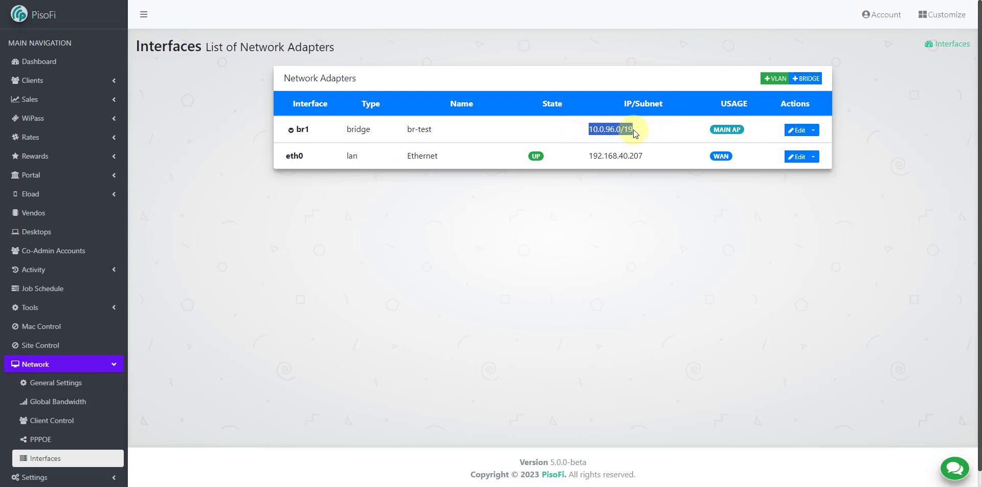
{"action": "left_click", "coordinate": [813, 130]}
{"action": "left_click", "coordinate": [814, 109]}
{"action": "left_click", "coordinate": [431, 173]}
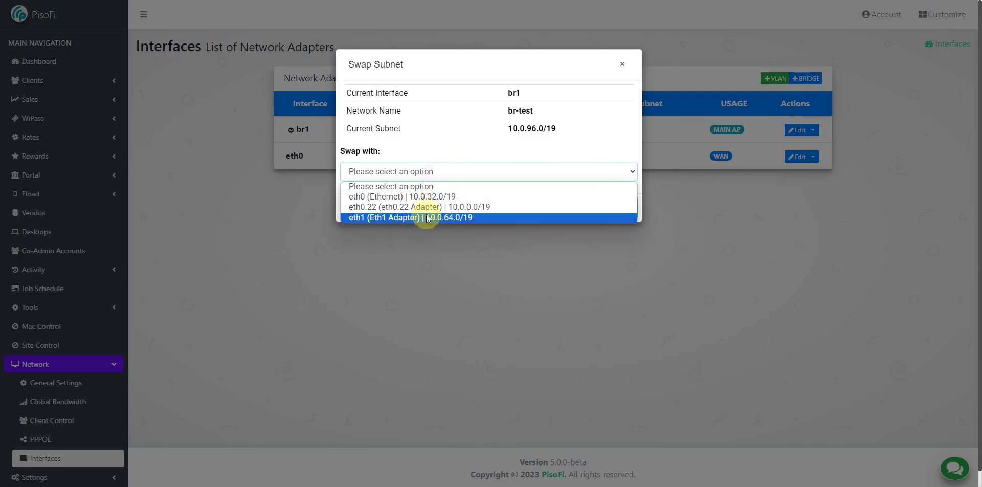
{"action": "left_click", "coordinate": [445, 207]}
{"action": "left_click", "coordinate": [625, 208]}
{"action": "left_click", "coordinate": [560, 127]}
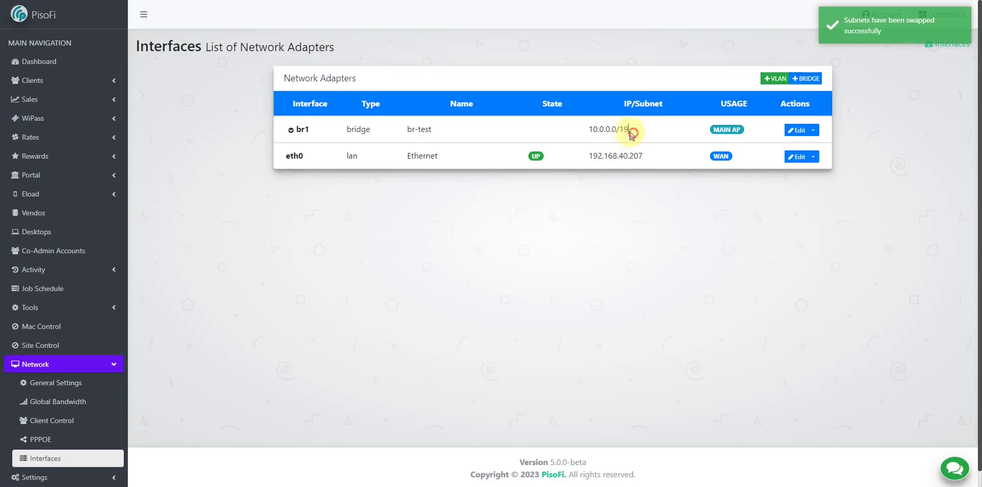
{"action": "left_click_drag", "start_coordinate": [629, 128], "coordinate": [588, 130]}
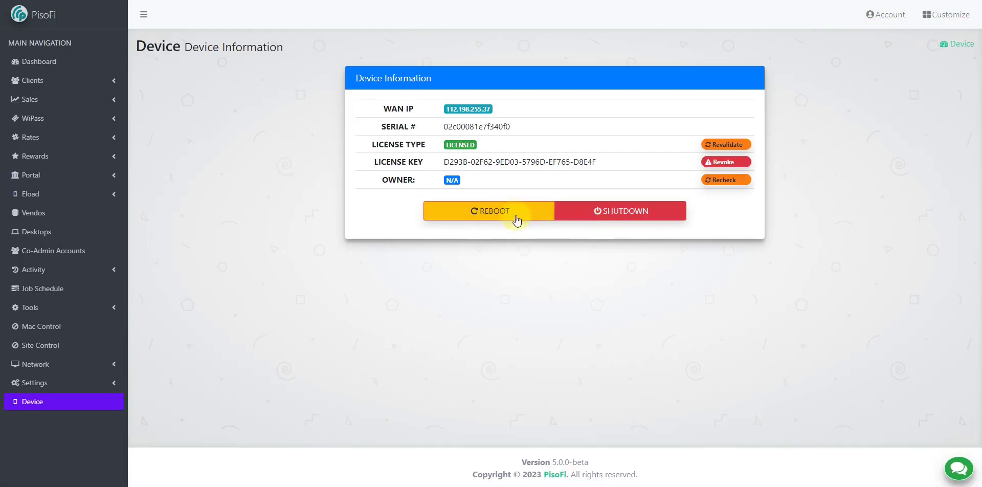
Reboot the device from its device information page and confirm the restart
{"action": "left_click", "coordinate": [514, 217]}
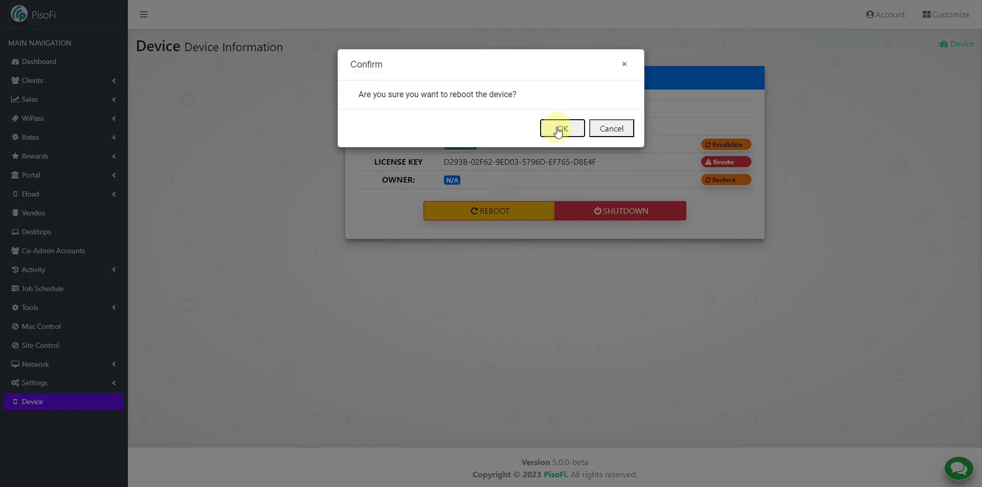
{"action": "left_click", "coordinate": [558, 132]}
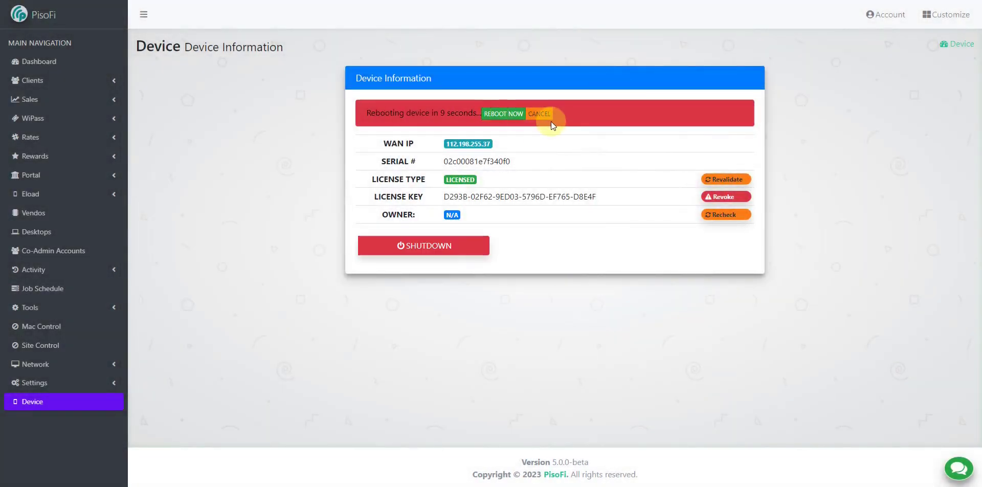
{"action": "left_click", "coordinate": [547, 111]}
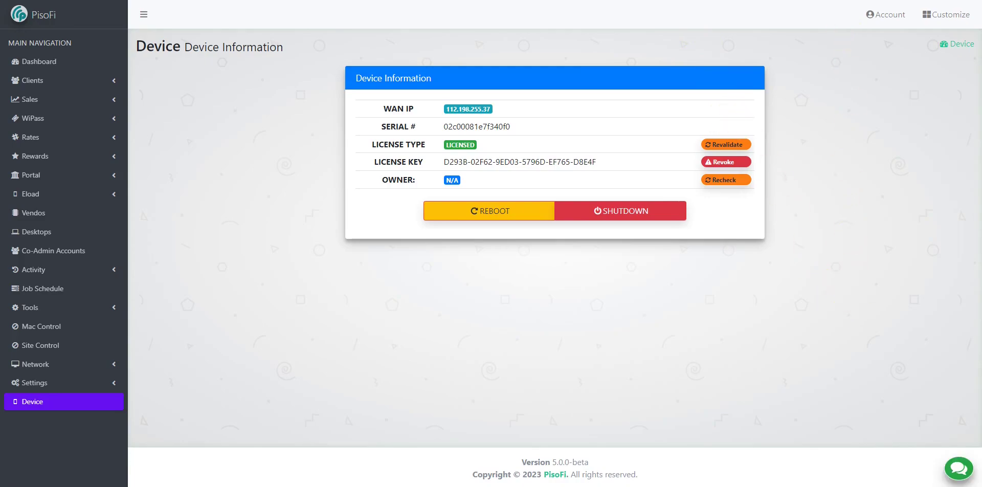
Check which vendos the client portal offers for selection, closing the list without choosing one
{"action": "left_click", "coordinate": [772, 7]}
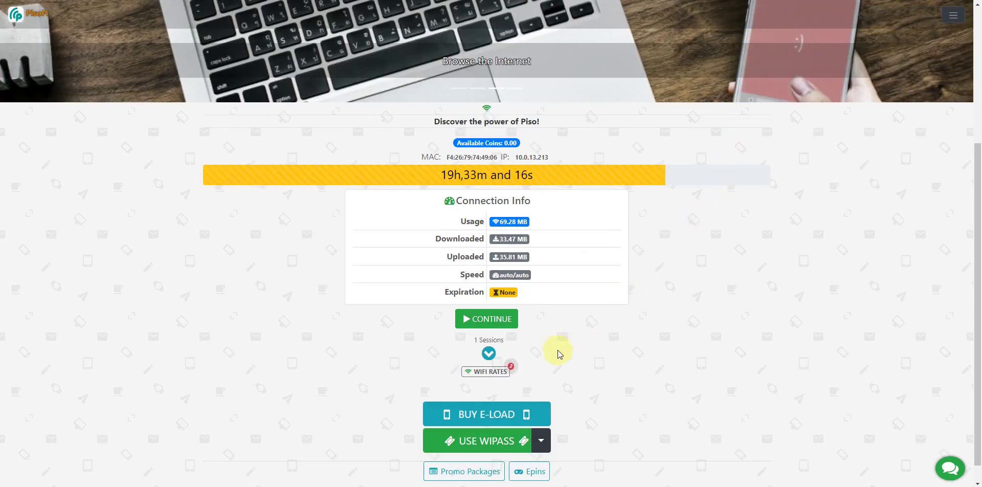
{"action": "left_click", "coordinate": [510, 367]}
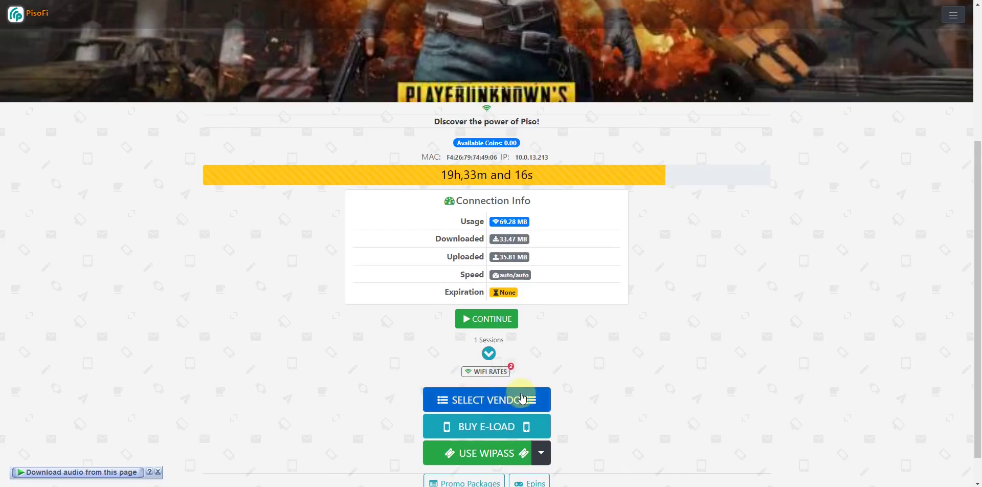
{"action": "left_click", "coordinate": [522, 397]}
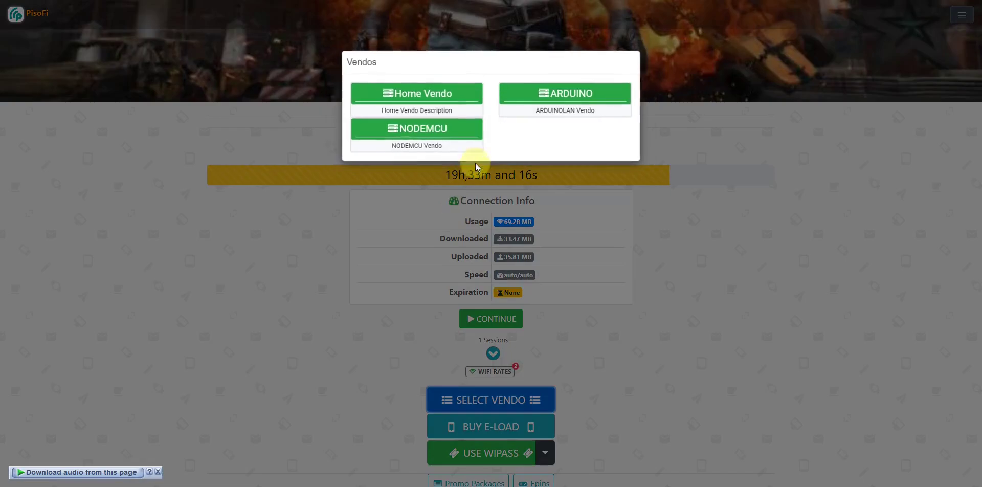
{"action": "left_click", "coordinate": [623, 64]}
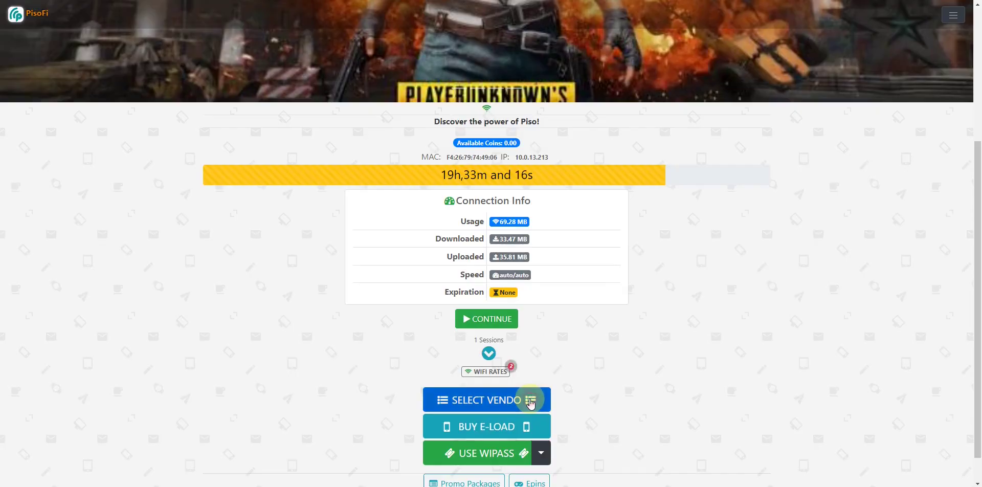
{"action": "left_click", "coordinate": [531, 402]}
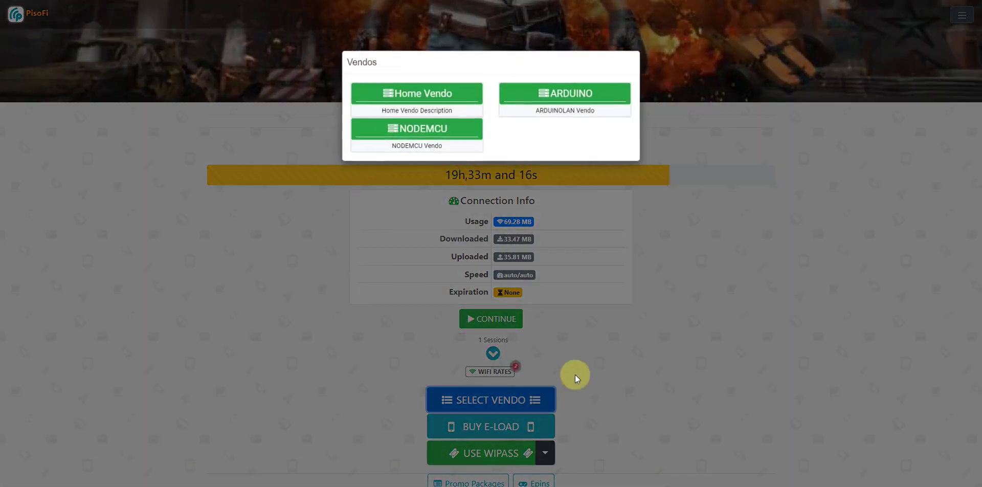
{"action": "left_click", "coordinate": [629, 66]}
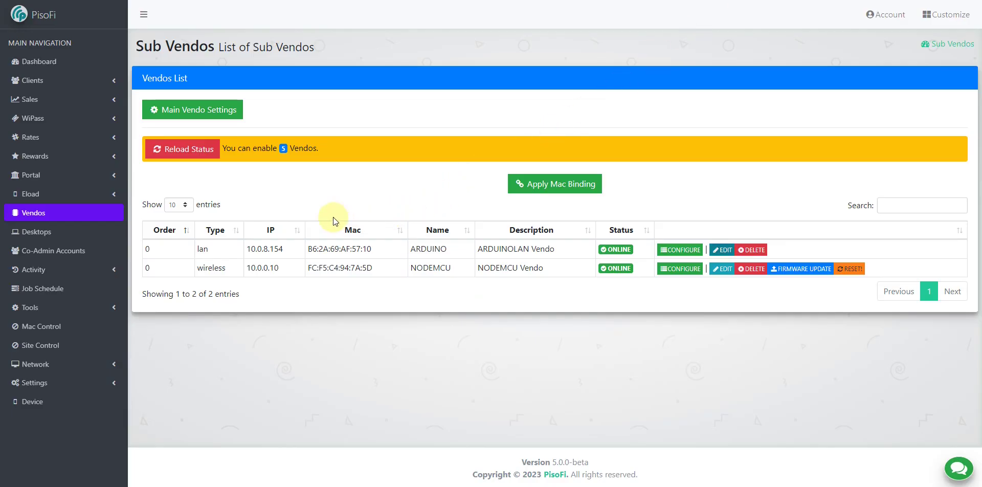
Review the network interfaces list, checking the state, subnet and usage of the br1 bridge and eth0
{"action": "left_click", "coordinate": [69, 367]}
{"action": "left_click", "coordinate": [68, 459]}
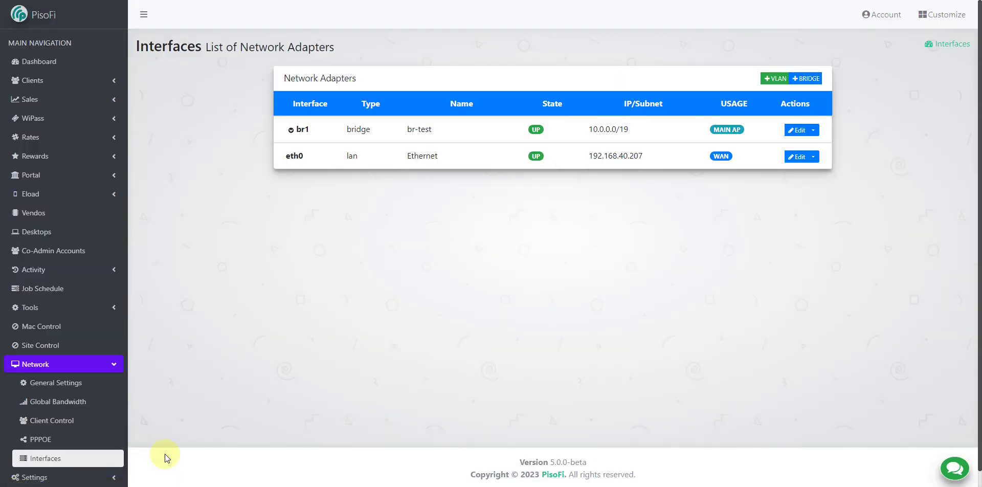
{"action": "scroll", "coordinate": [153, 473], "scroll_direction": "down", "scroll_amount": 1}
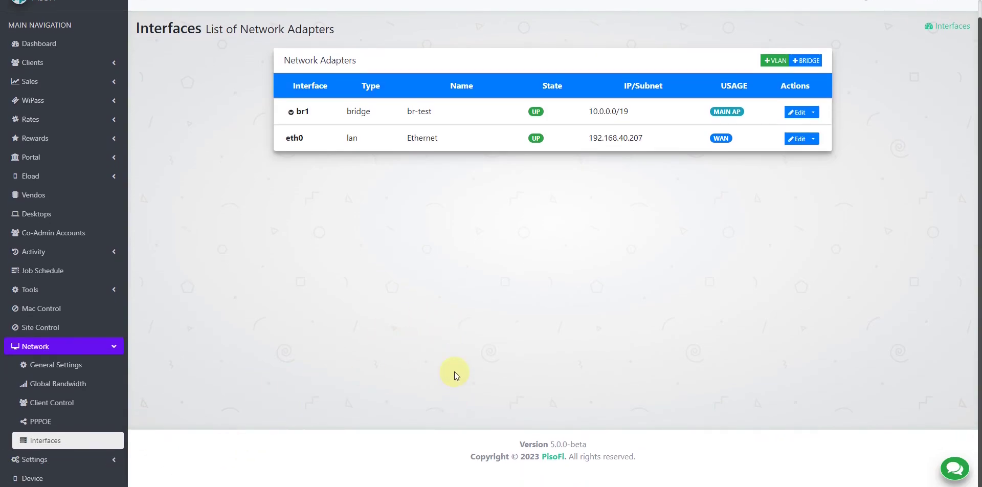
{"action": "scroll", "coordinate": [454, 370], "scroll_direction": "up", "scroll_amount": 1}
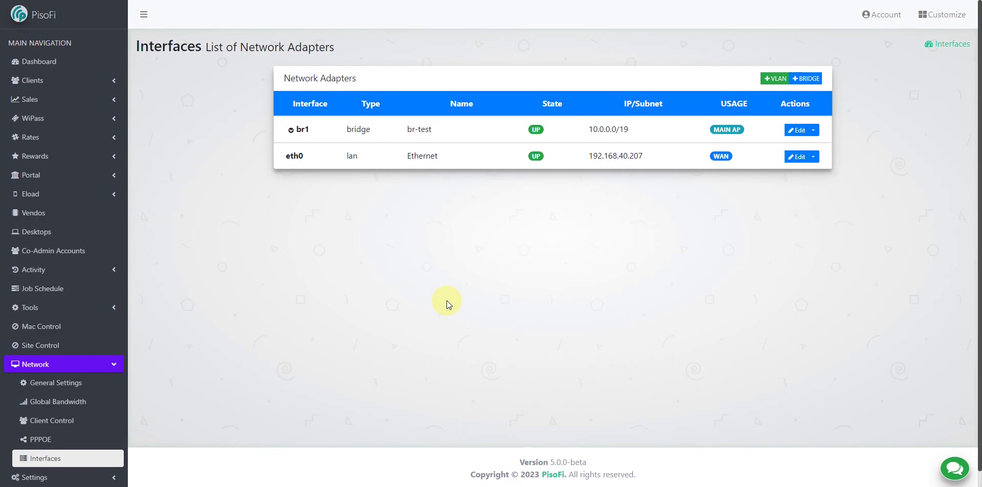